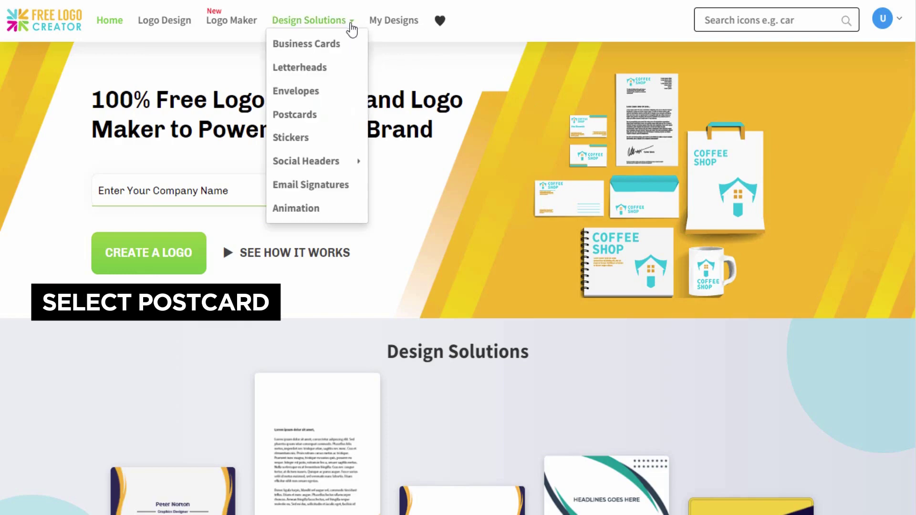
Step: Go to the Postcards design page and start a new postcard design
click(345, 113)
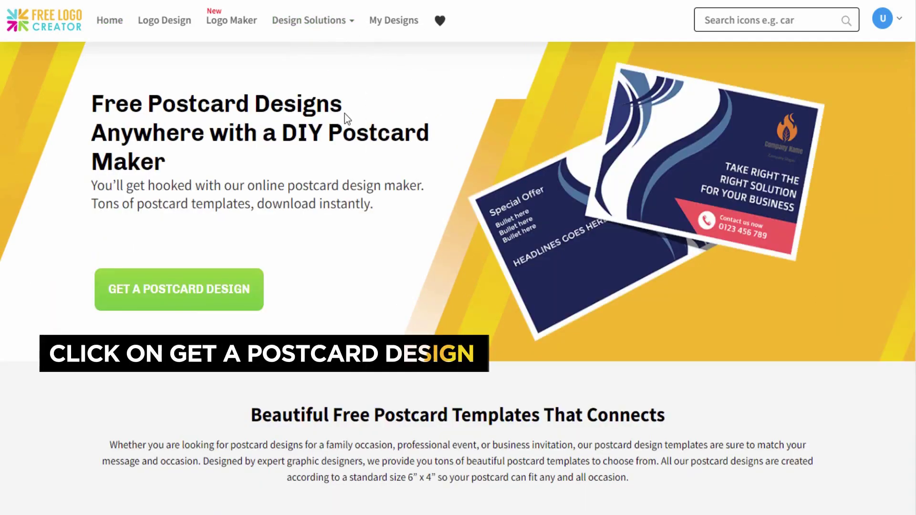
click(258, 309)
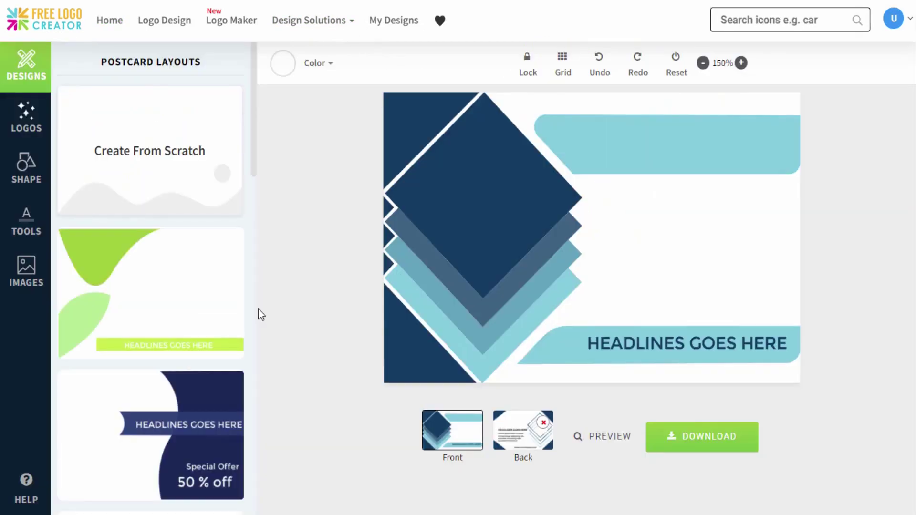
Step: Clear the front to a blank canvas and place the Mediaegy logo, enlarged, in the top-left corner
click(171, 160)
click(525, 38)
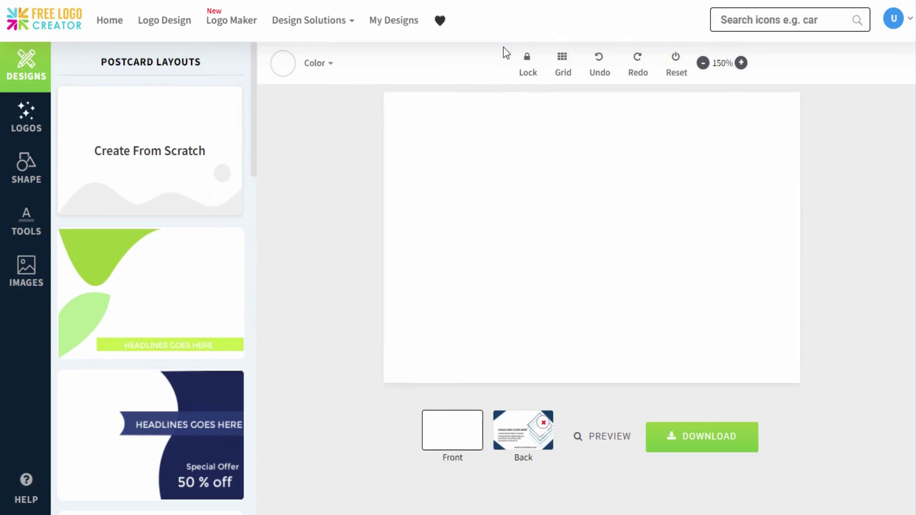
click(26, 117)
click(101, 140)
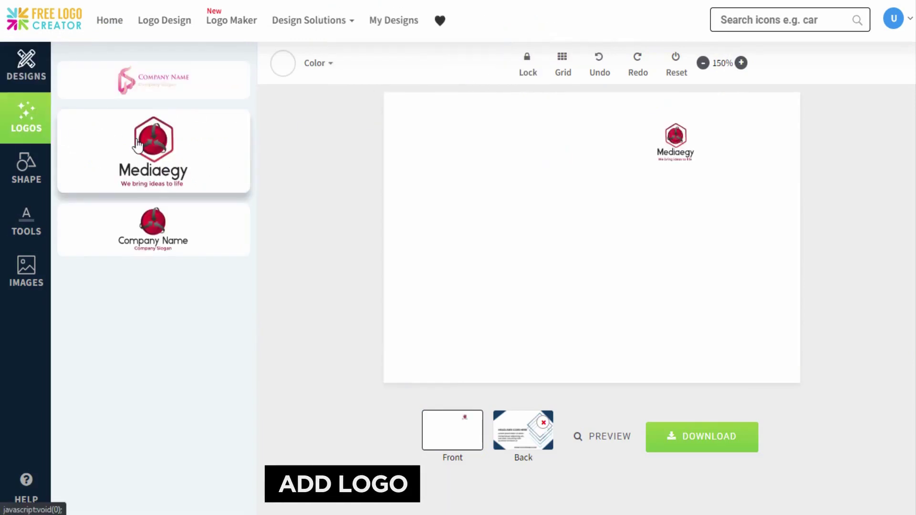
drag(675, 139, 427, 122)
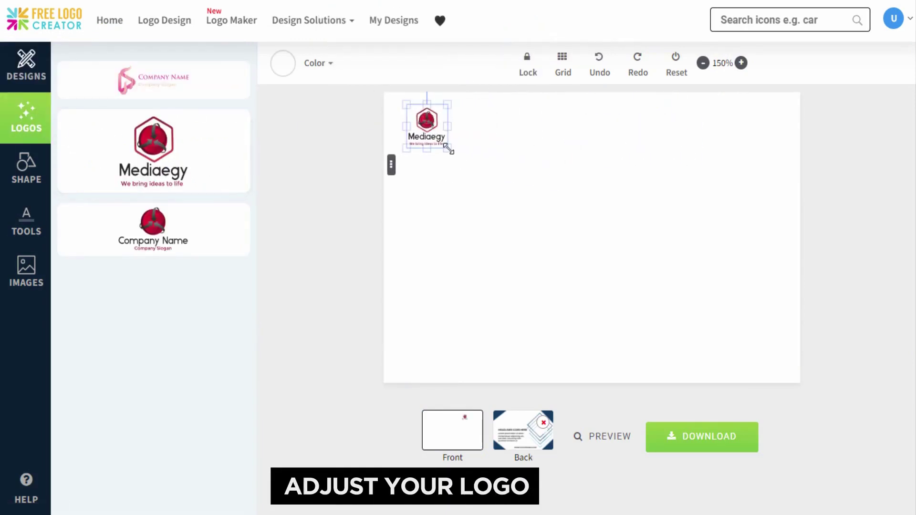
drag(487, 185, 491, 192)
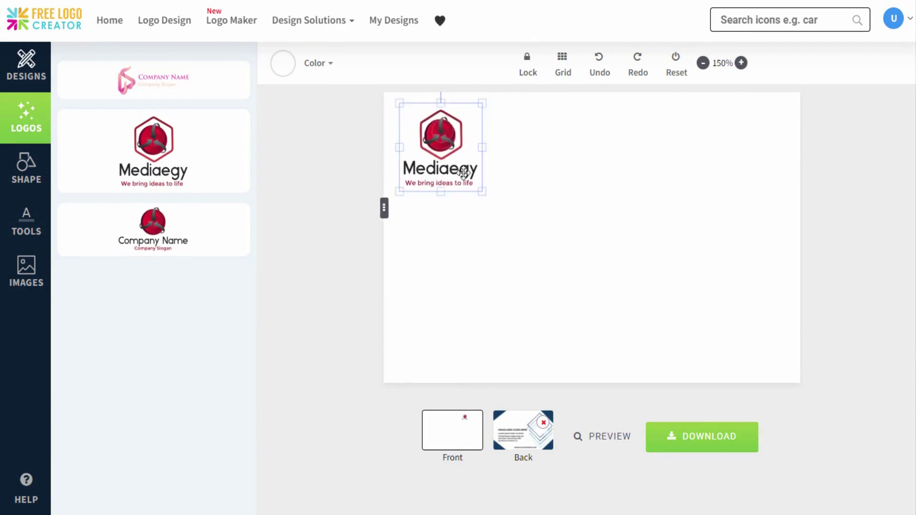
Step: Add a square, stretch it over the front's right half and colour it crimson
click(28, 169)
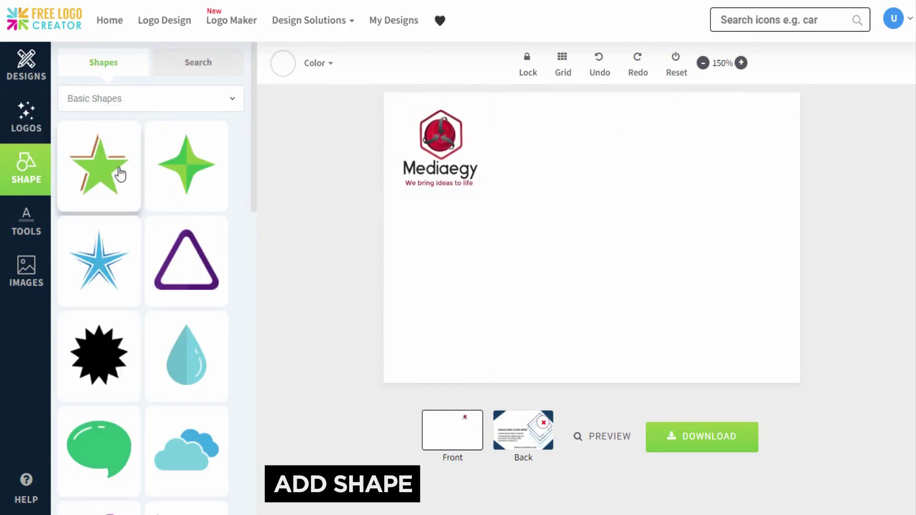
drag(257, 165, 248, 395)
click(199, 370)
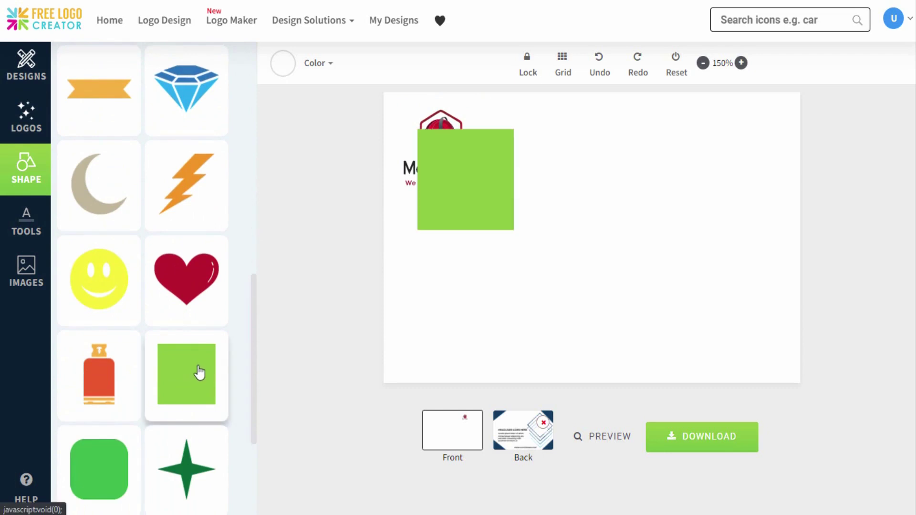
drag(490, 192, 649, 167)
drag(668, 204, 763, 278)
click(283, 66)
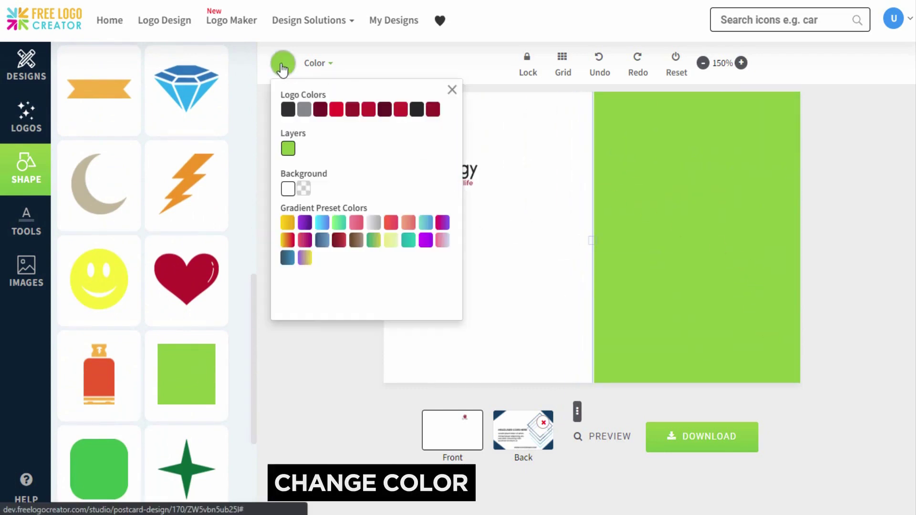
click(402, 110)
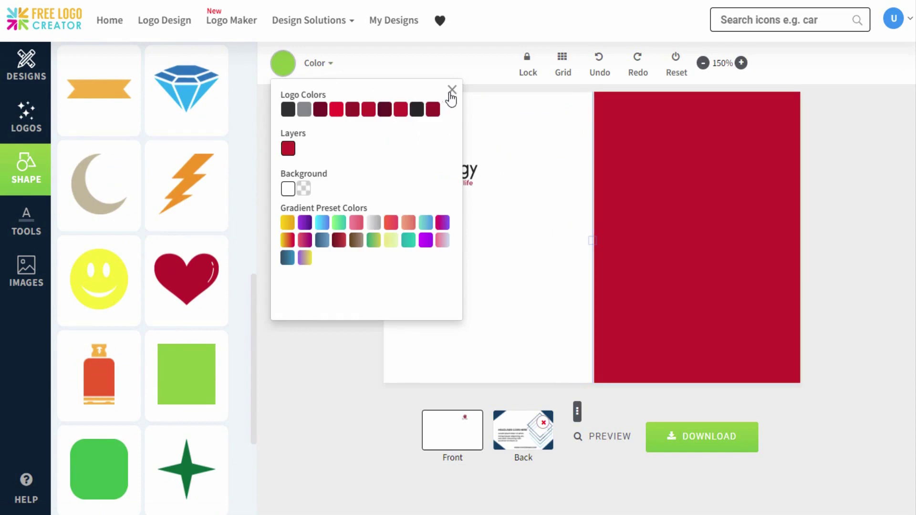
click(452, 91)
drag(262, 273, 261, 73)
Step: Add a red swoosh rotated 90°, then move and enlarge it along the crimson panel's left edge
click(238, 101)
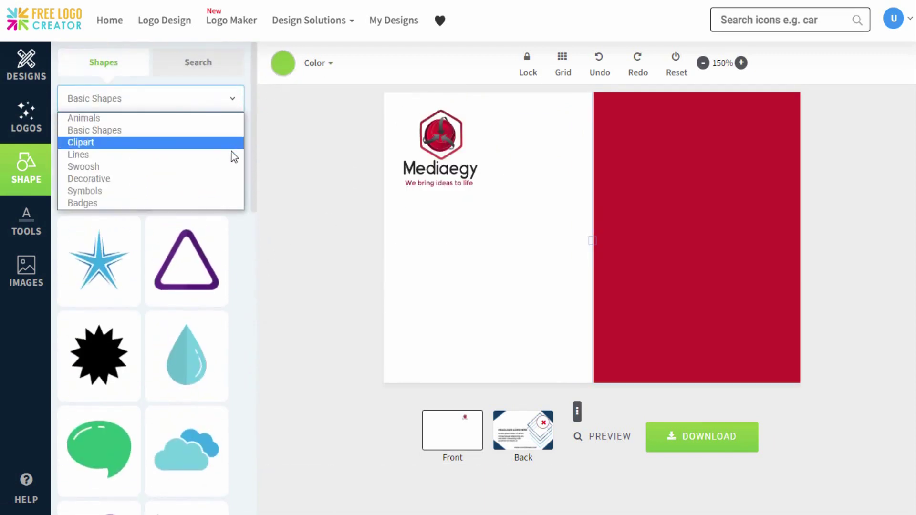
click(231, 167)
drag(257, 144, 245, 414)
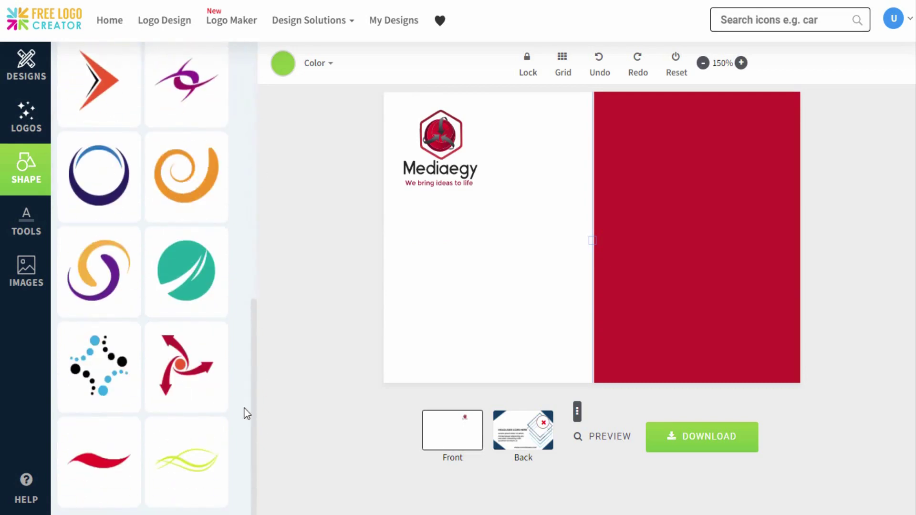
click(129, 466)
click(26, 222)
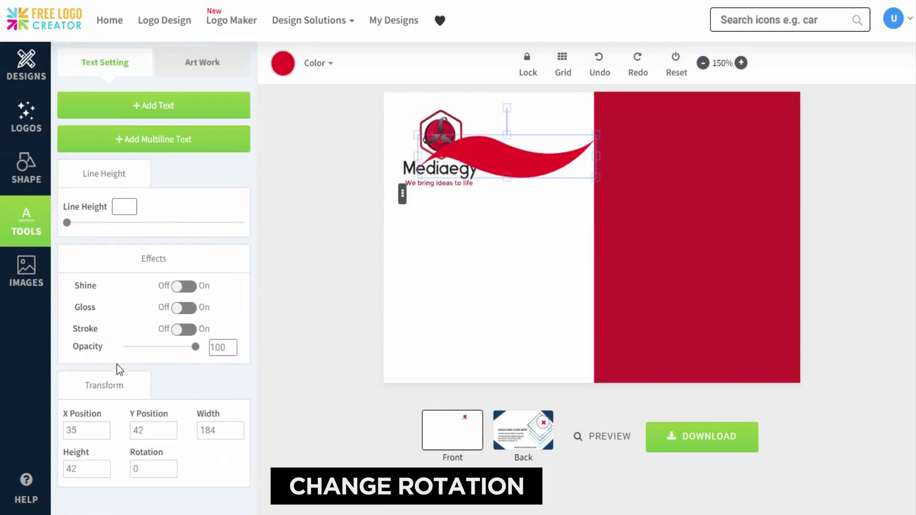
text(90)
click(508, 221)
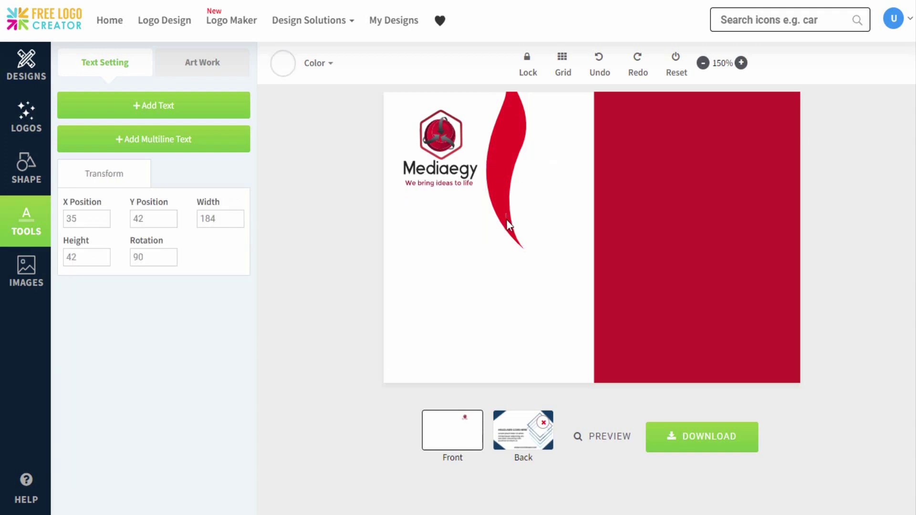
drag(507, 165, 531, 208)
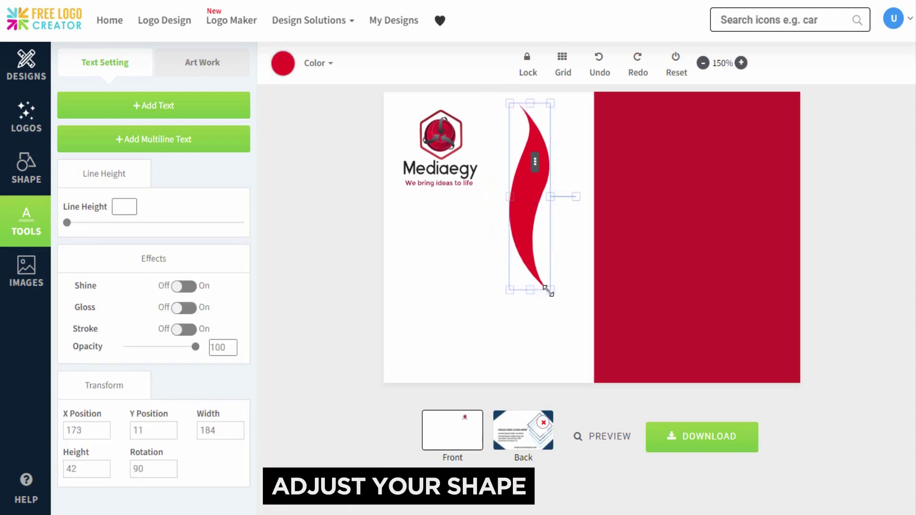
drag(547, 291, 599, 243)
Step: Recolour the swoosh white using the custom colour picker
click(326, 76)
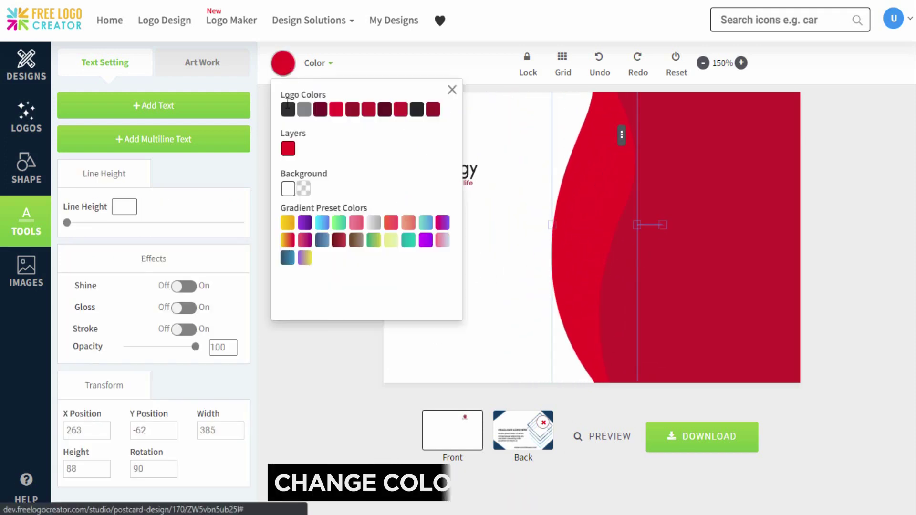
click(288, 149)
drag(292, 218, 279, 210)
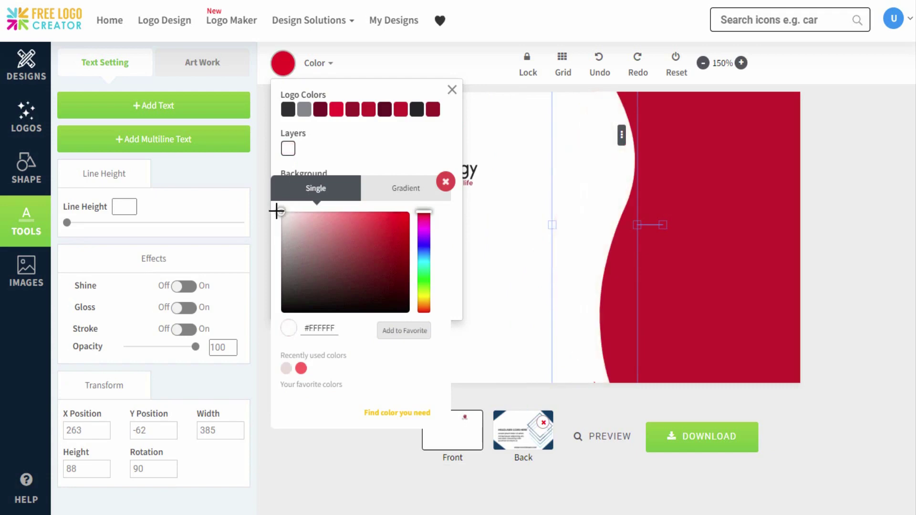
click(445, 181)
click(452, 90)
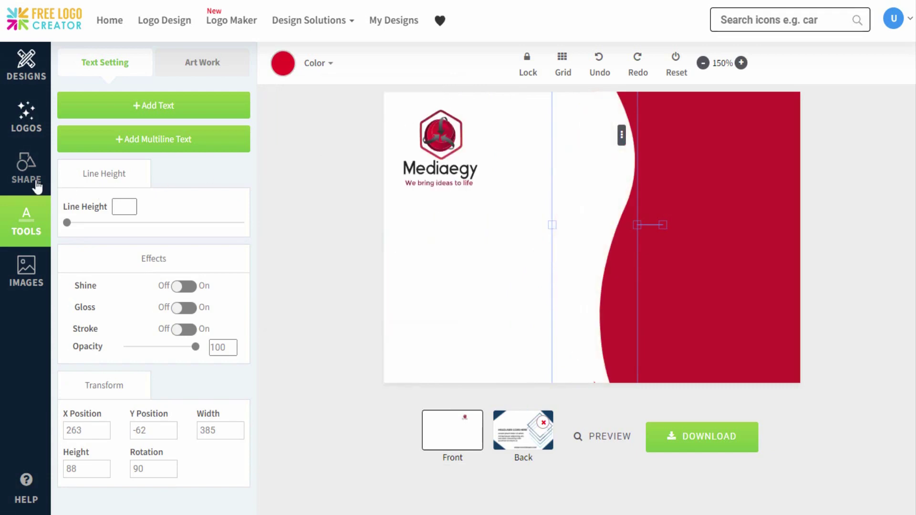
click(37, 186)
Step: Add a second red swoosh rotated 93°, enlarged and placed beside the white curve
drag(255, 178, 249, 452)
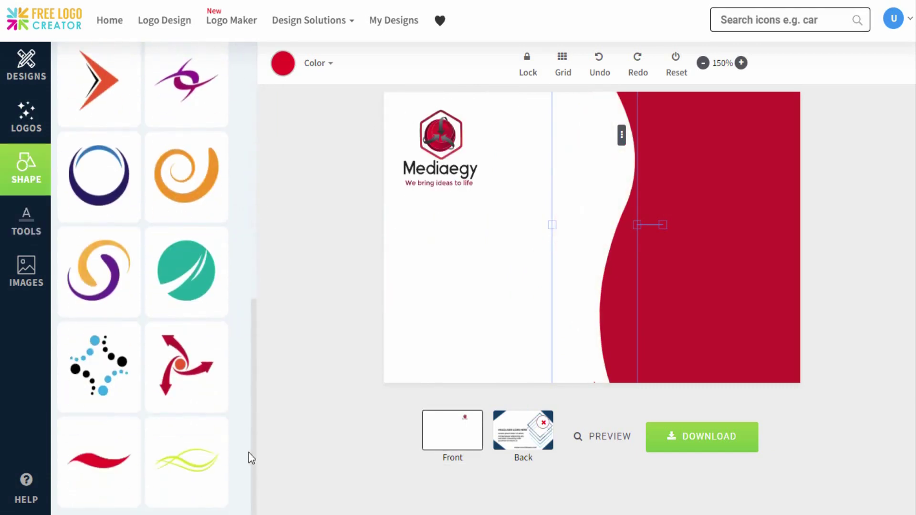
click(110, 464)
click(493, 155)
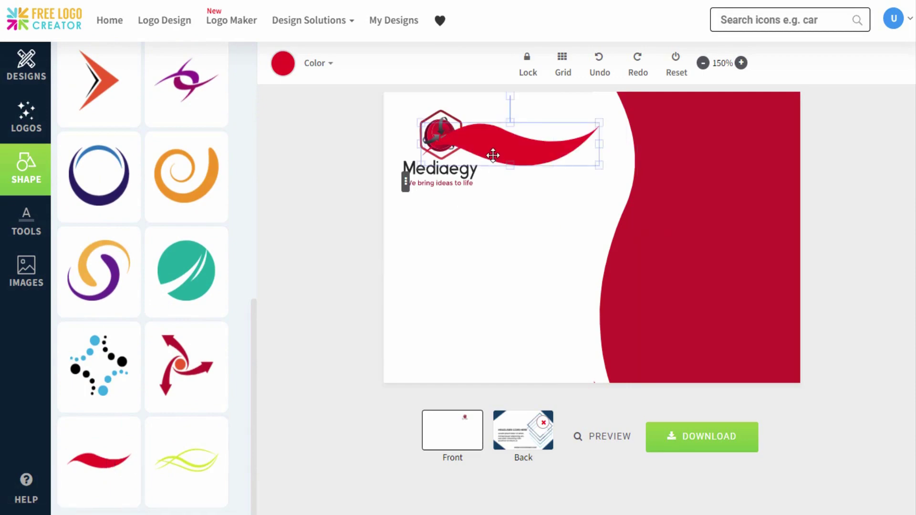
click(29, 231)
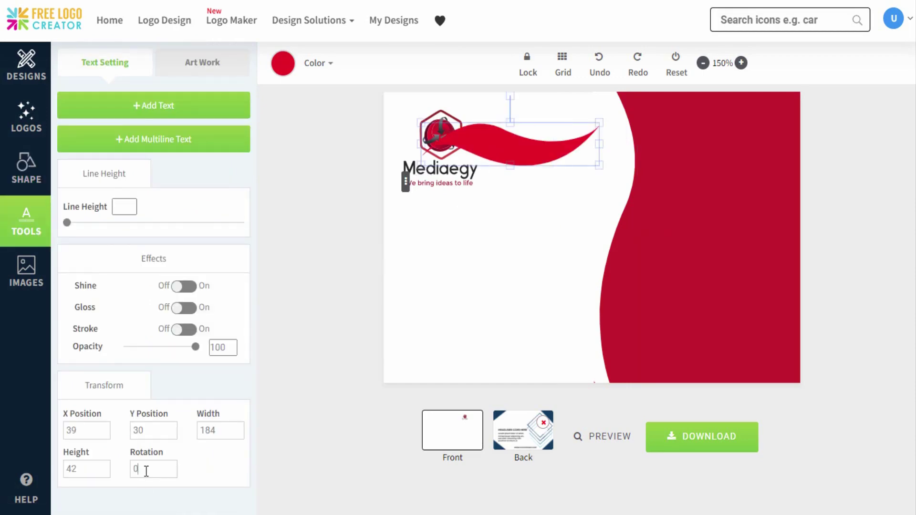
text(93)
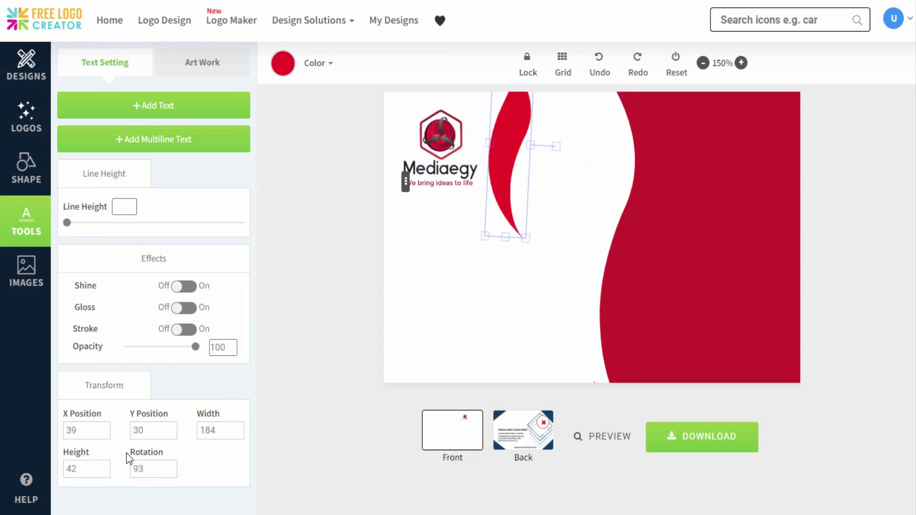
drag(524, 237, 592, 381)
drag(573, 224, 592, 224)
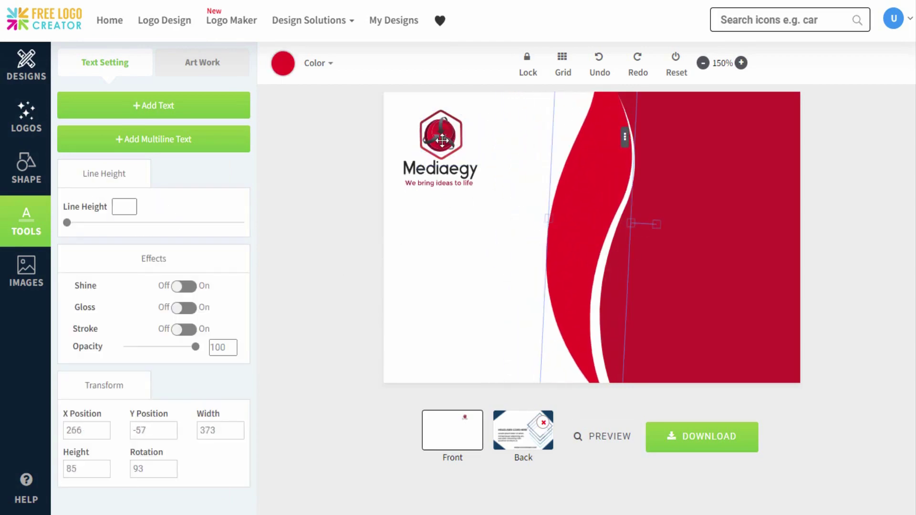
Step: Change the second swoosh to the dark red logo colour
click(283, 63)
click(352, 110)
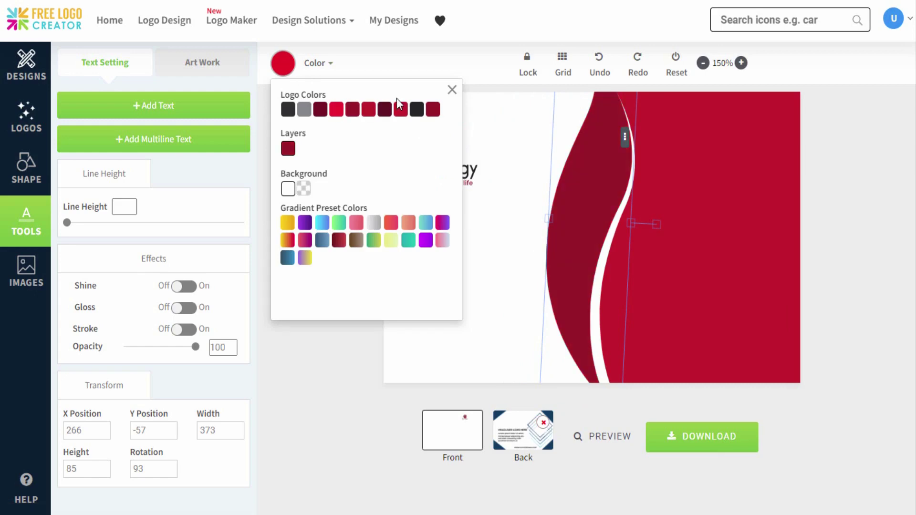
click(452, 92)
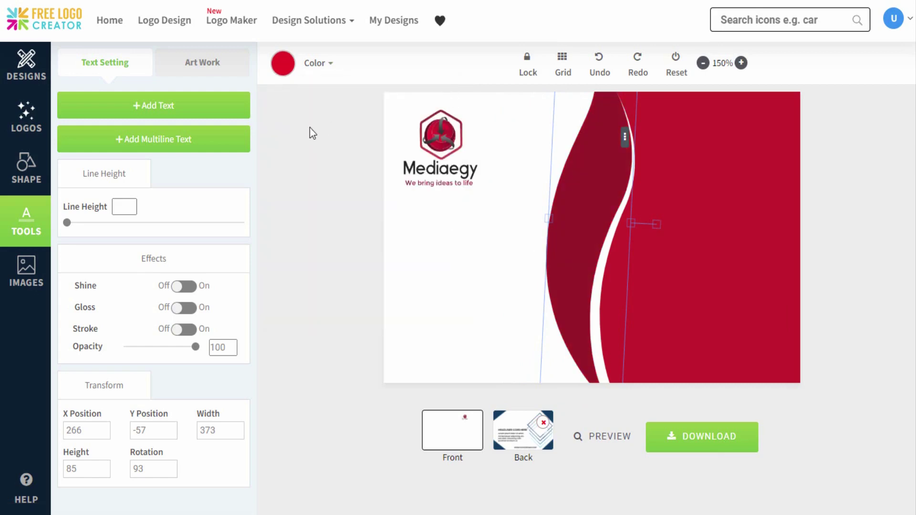
click(19, 181)
drag(253, 239, 252, 453)
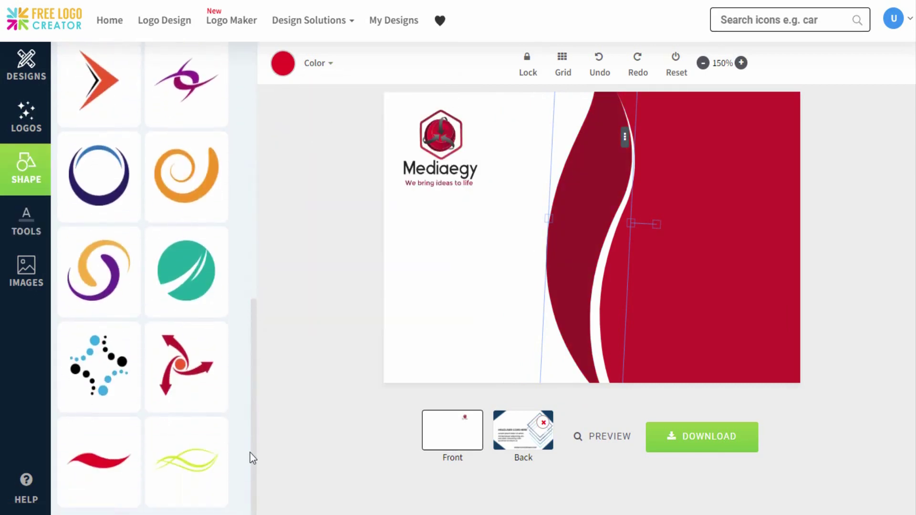
Step: Add a third swoosh rotated 93°, enlarged and moved beside the red wave up to the top edge
click(101, 461)
click(511, 153)
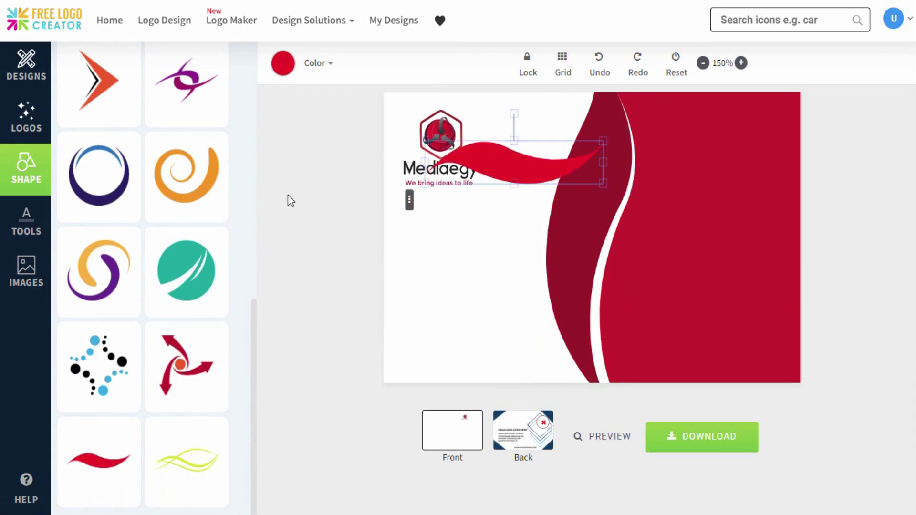
click(26, 222)
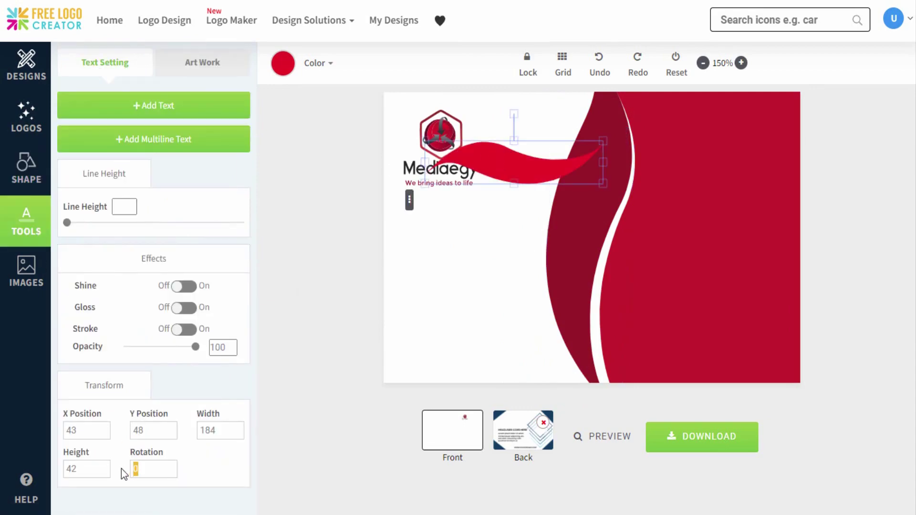
text(93)
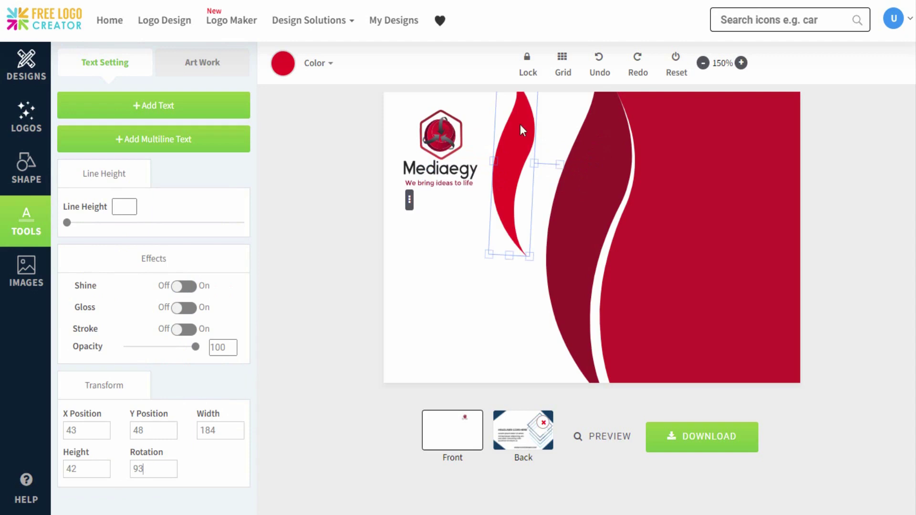
click(519, 131)
click(509, 153)
drag(536, 256, 553, 420)
drag(520, 229, 565, 205)
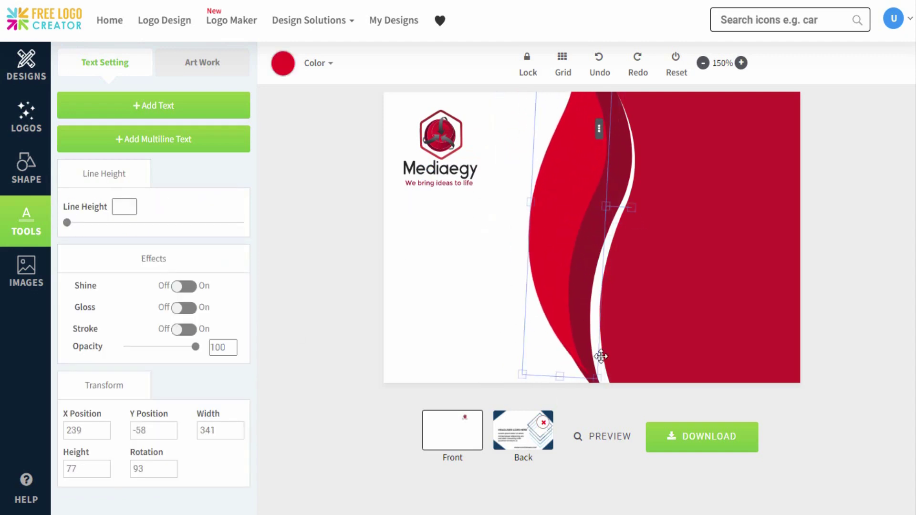
drag(601, 358, 607, 453)
drag(585, 215, 585, 193)
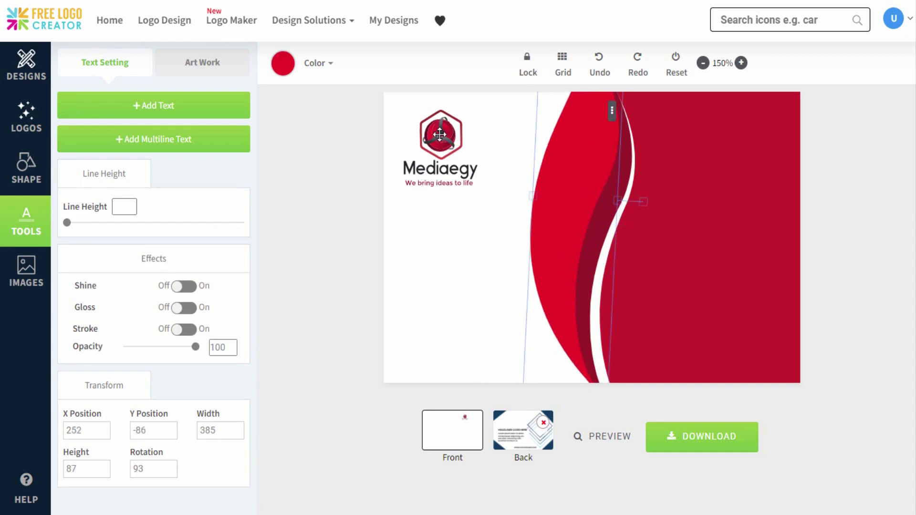
Step: Recolour the third swoosh's red layer to white
click(284, 71)
click(289, 148)
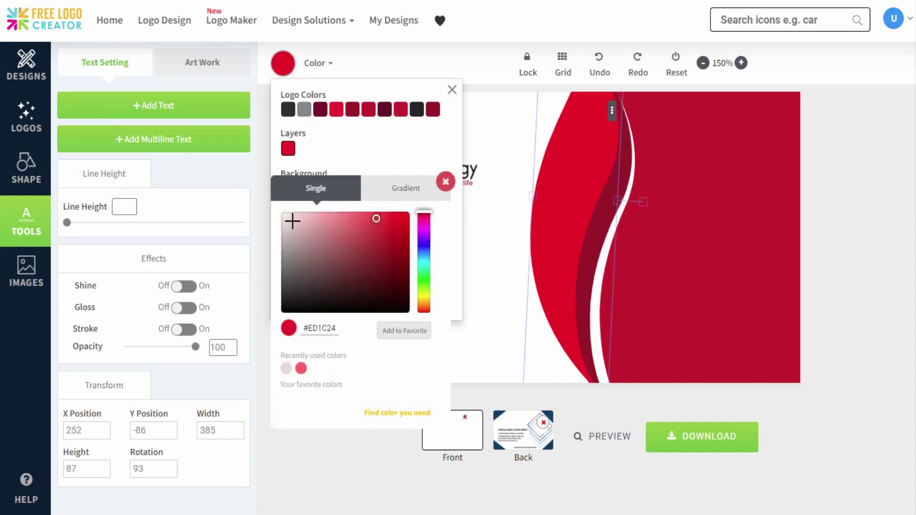
drag(293, 220, 275, 209)
click(405, 184)
click(452, 89)
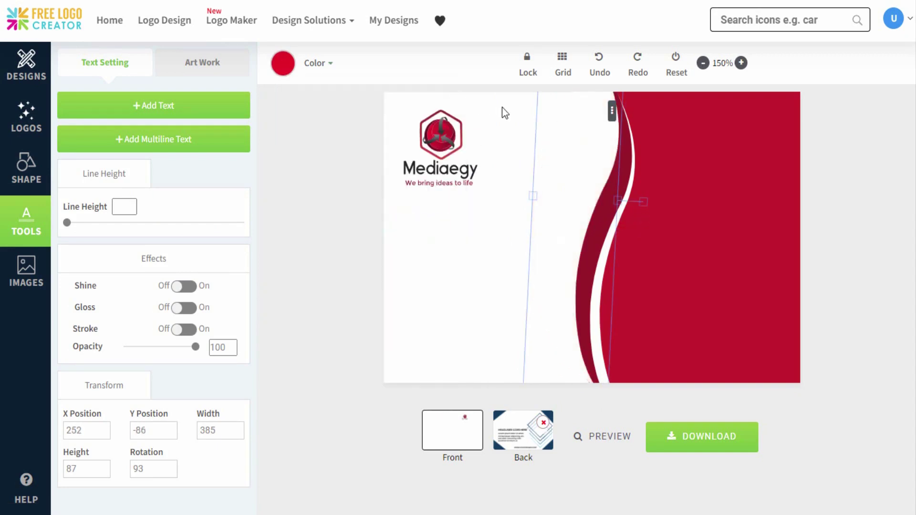
Step: Upload model.png, enlarge it over the red side and fade it to opacity 22
click(26, 271)
click(148, 292)
click(151, 28)
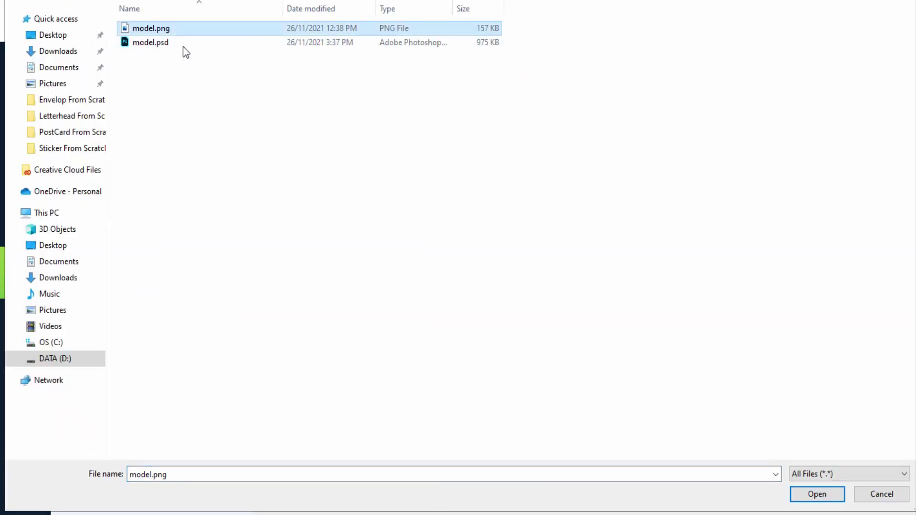
click(817, 494)
click(502, 304)
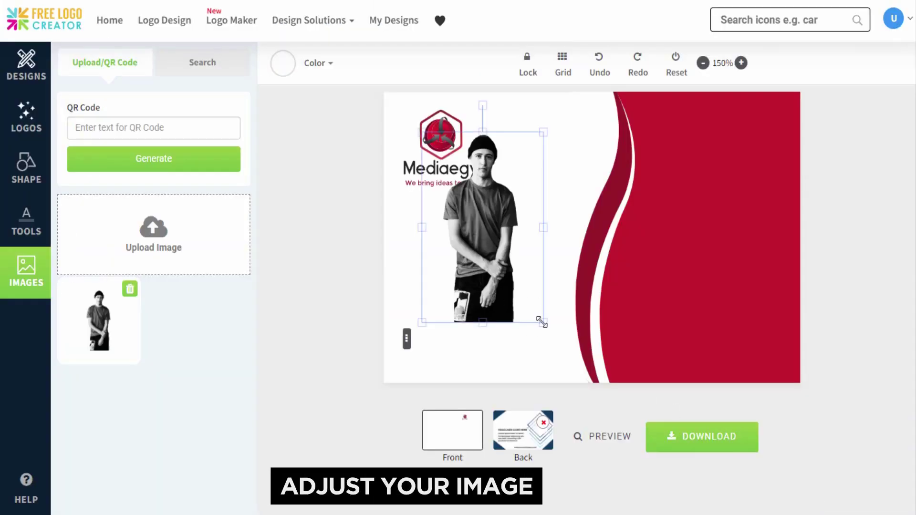
drag(543, 321, 631, 344)
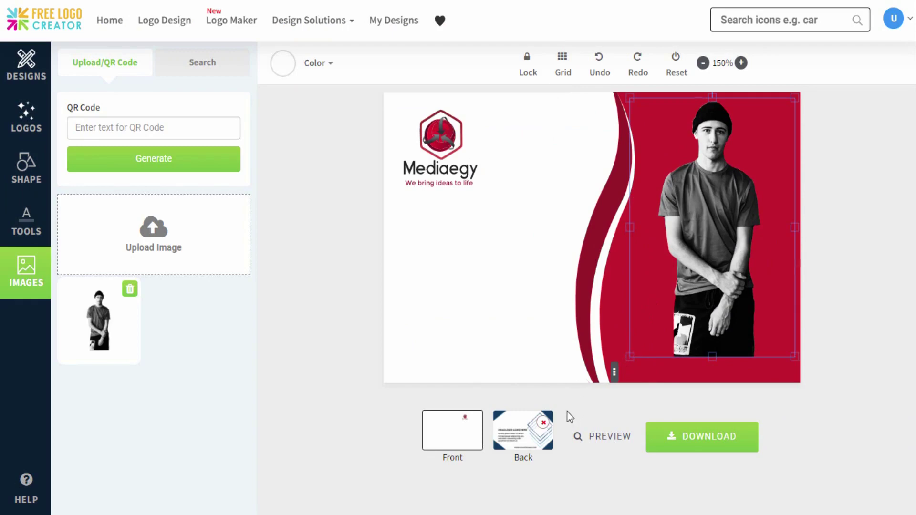
drag(569, 417, 720, 291)
click(26, 221)
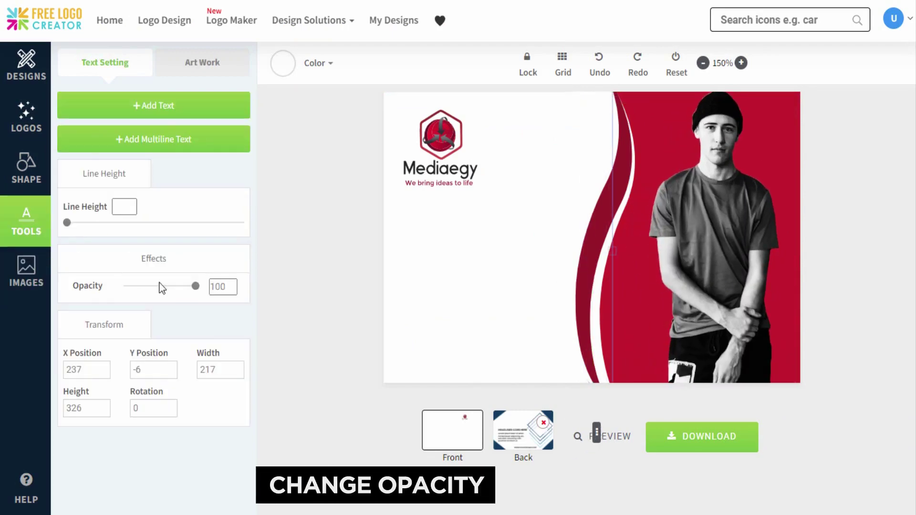
drag(159, 287, 142, 290)
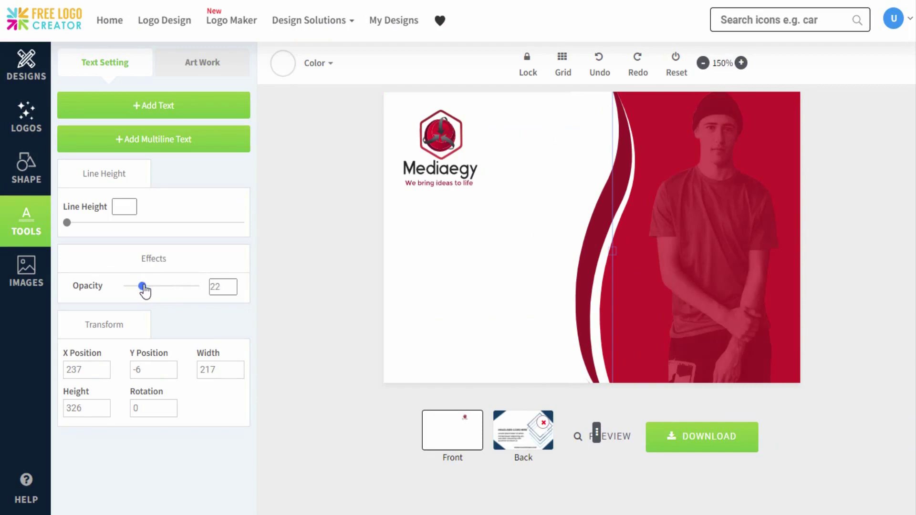
click(390, 273)
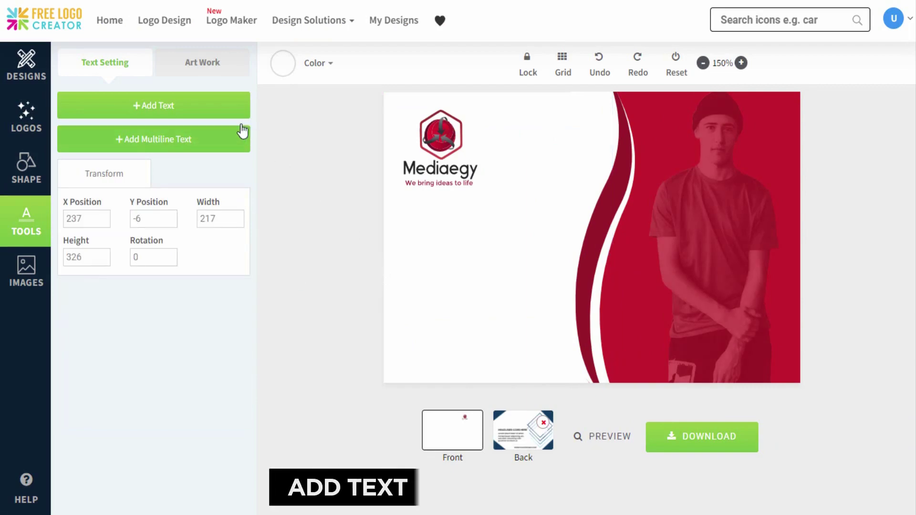
Step: Add a text line below the logo reading 'MEDIAEGY'
click(230, 113)
click(485, 148)
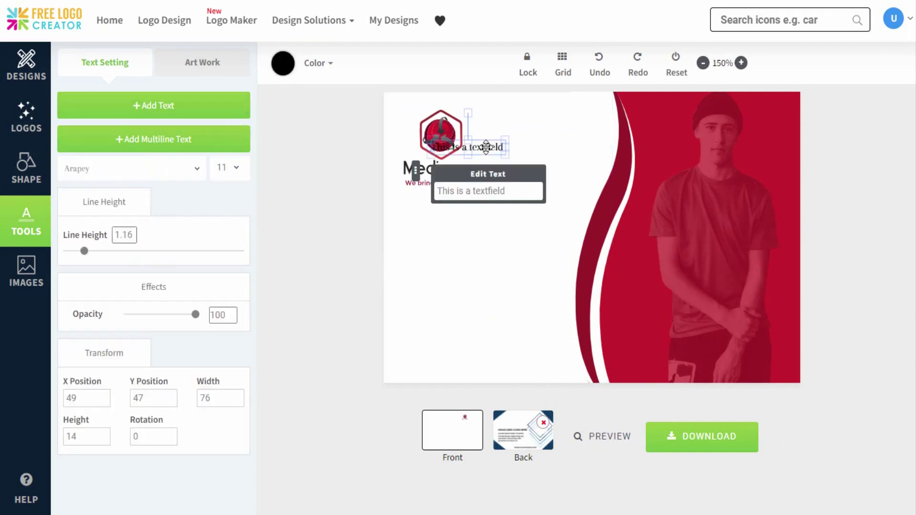
drag(487, 147, 455, 233)
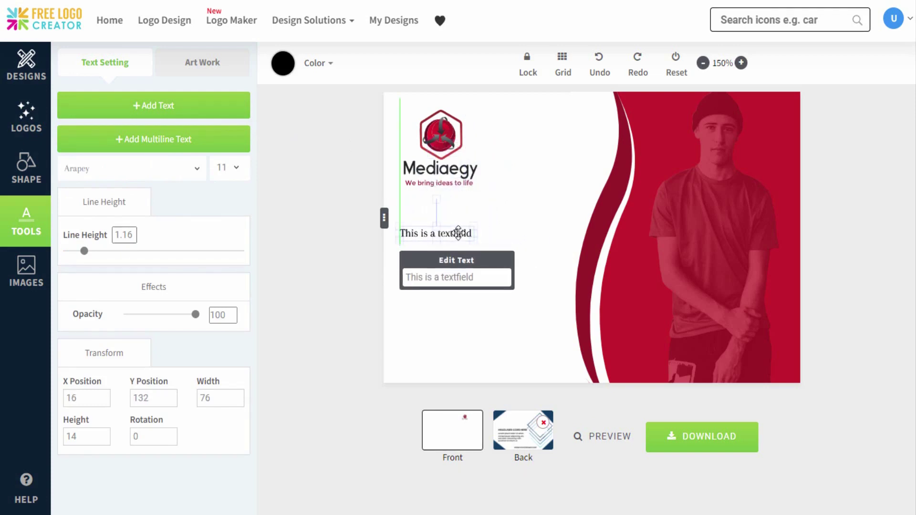
click(481, 276)
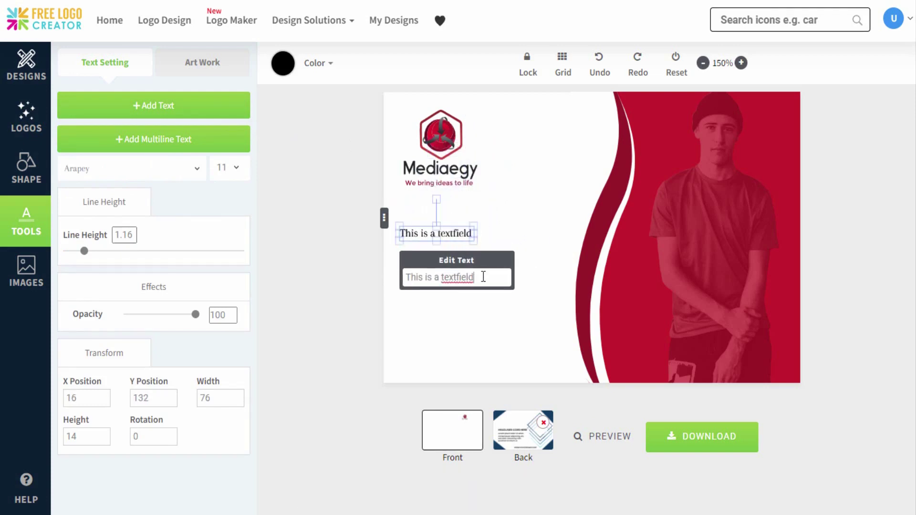
key(ctrl+a)
text(MEDIAEGY)
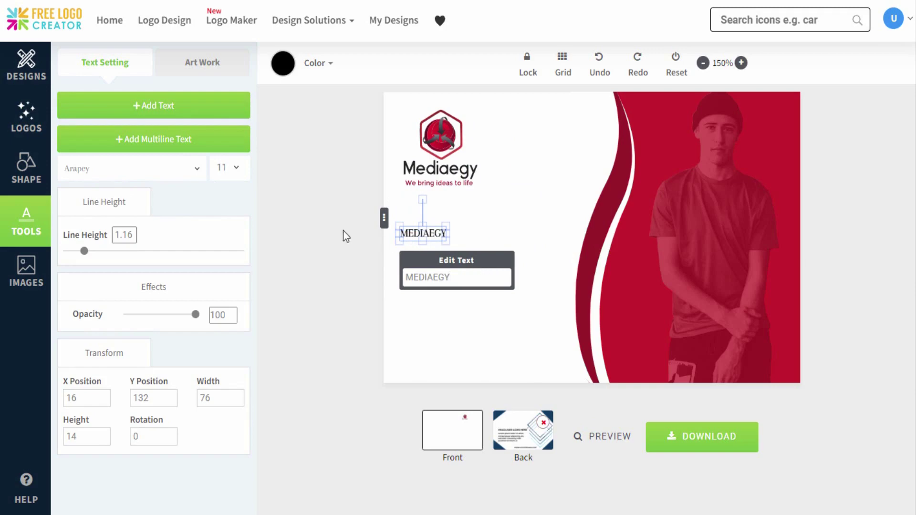
Step: Style the MEDIAEGY headline in Montserrat, dark grey, and enlarge it
click(192, 175)
drag(229, 215, 233, 350)
click(151, 282)
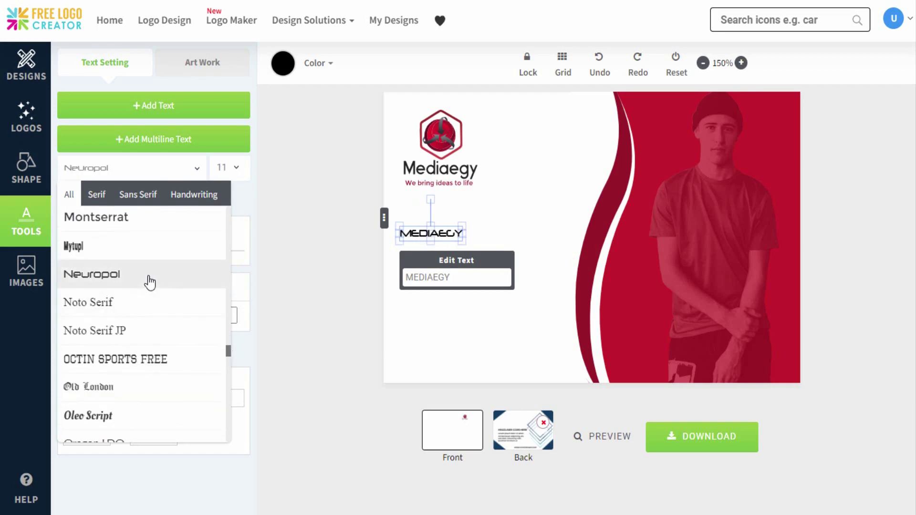
click(126, 228)
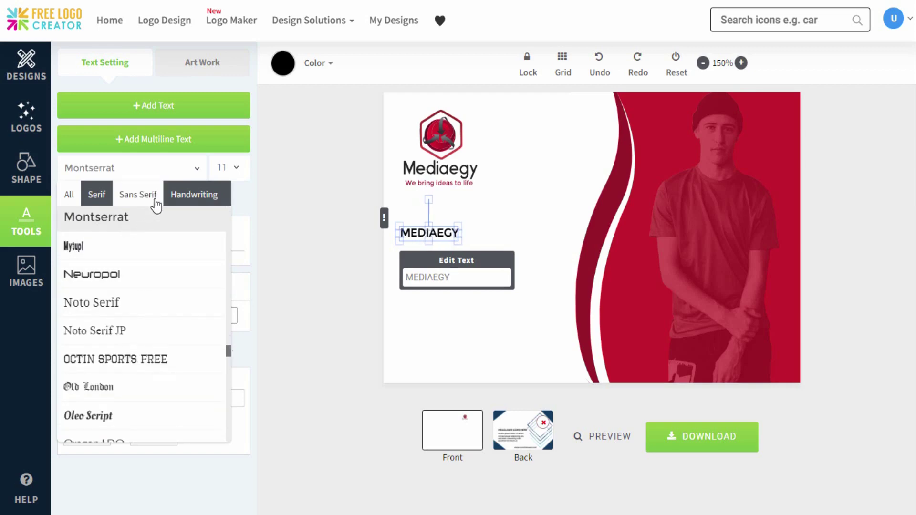
click(286, 67)
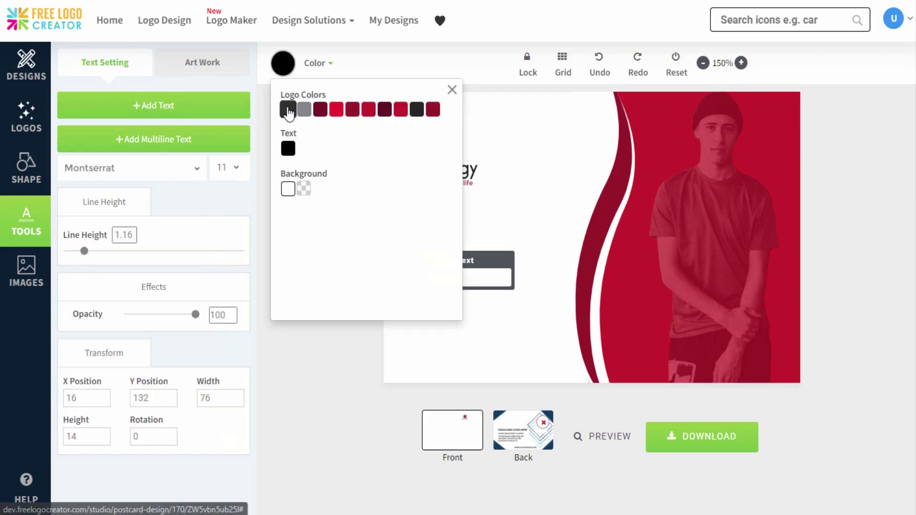
click(288, 110)
click(452, 91)
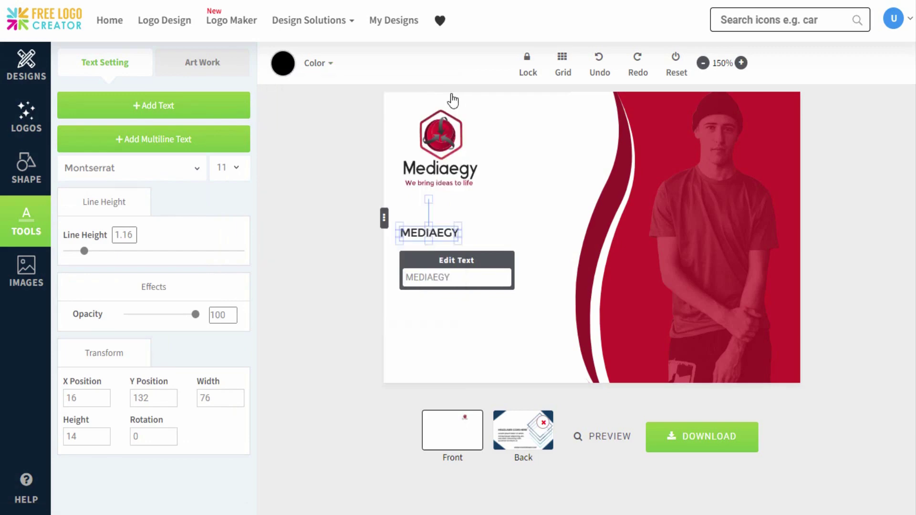
drag(461, 237, 534, 301)
drag(567, 258, 558, 253)
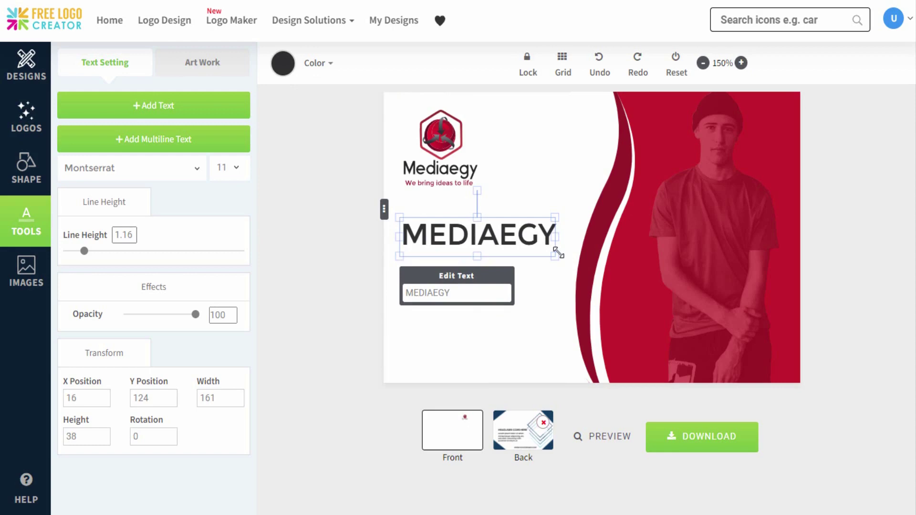
Step: Add a multiline text block under the headline containing the pasted company-profile paragraph
click(229, 139)
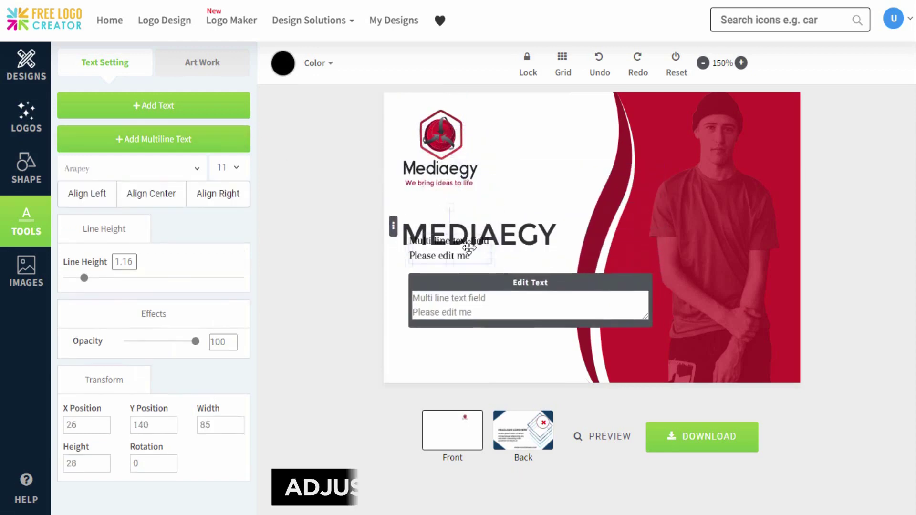
drag(469, 247, 463, 262)
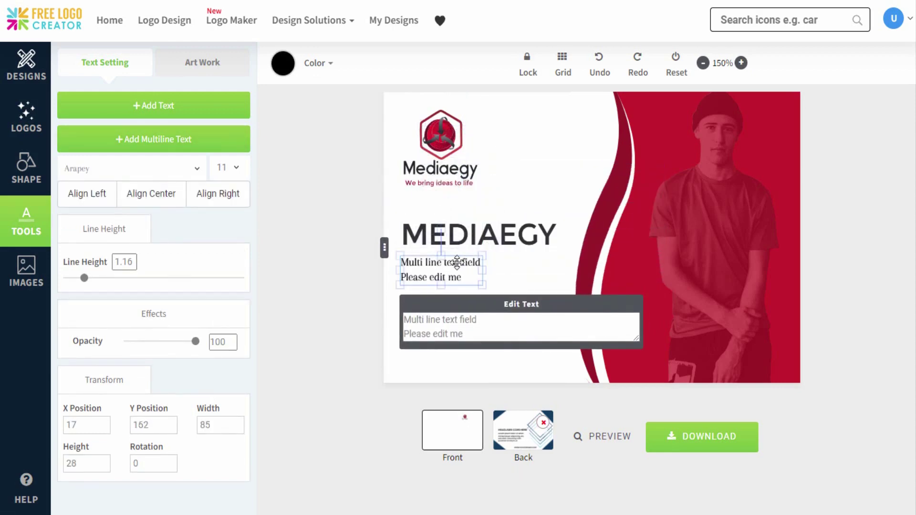
click(487, 332)
key(ctrl+a)
text(Creating a compelling company profile will help your customers understand your company beyond the basics.)
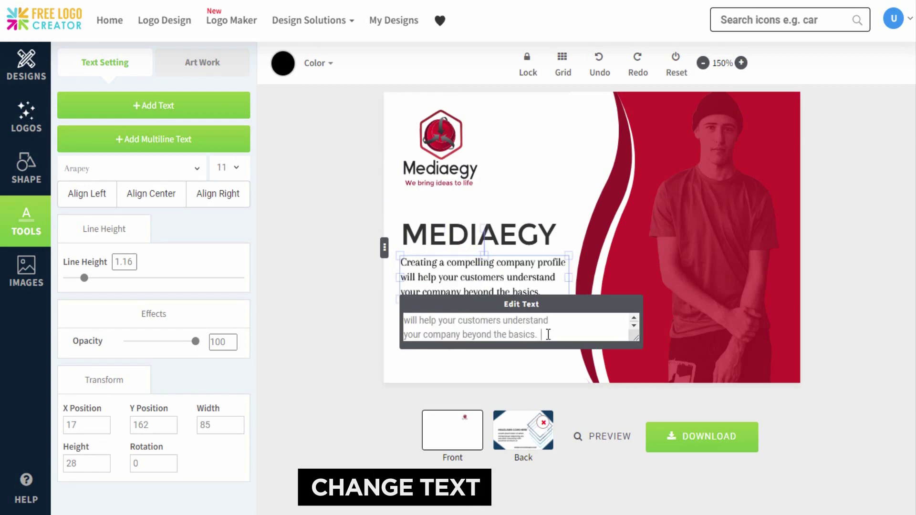
Step: Format the paragraph in Average Sans, grey, at font size 10
click(191, 169)
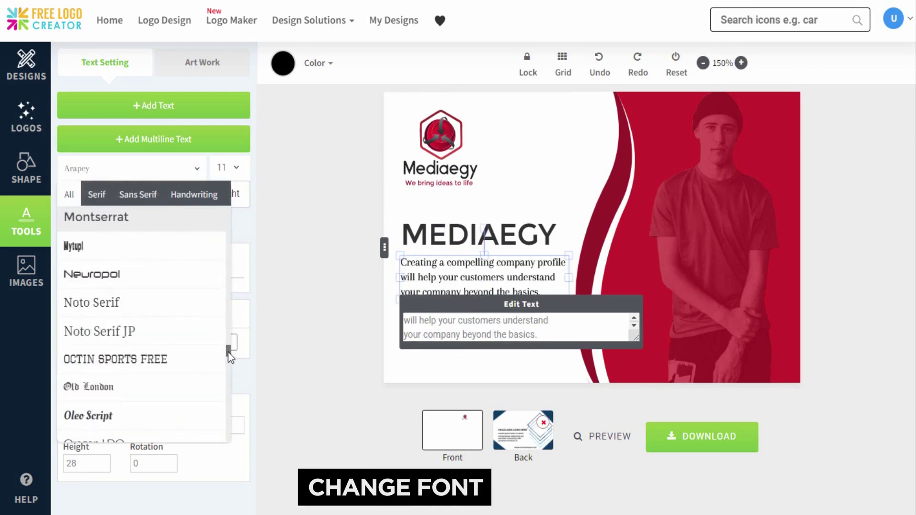
drag(229, 345, 231, 232)
click(198, 258)
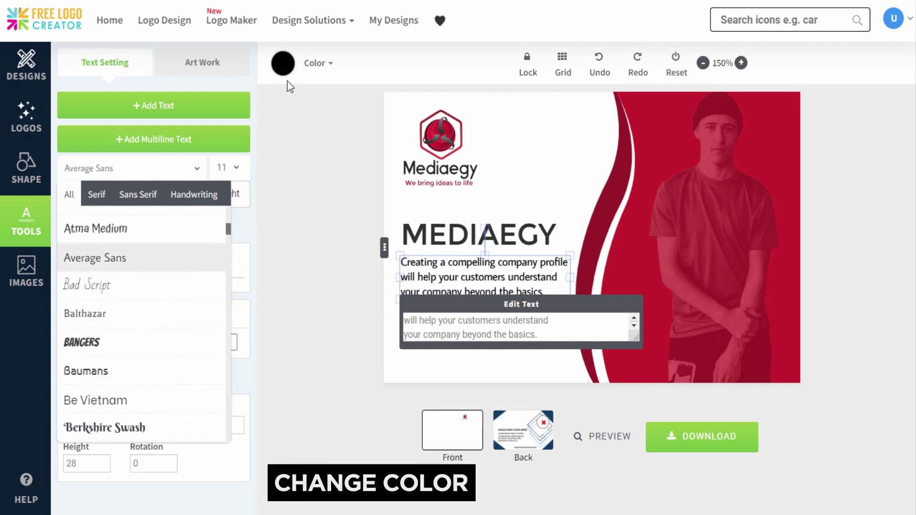
click(285, 65)
click(304, 110)
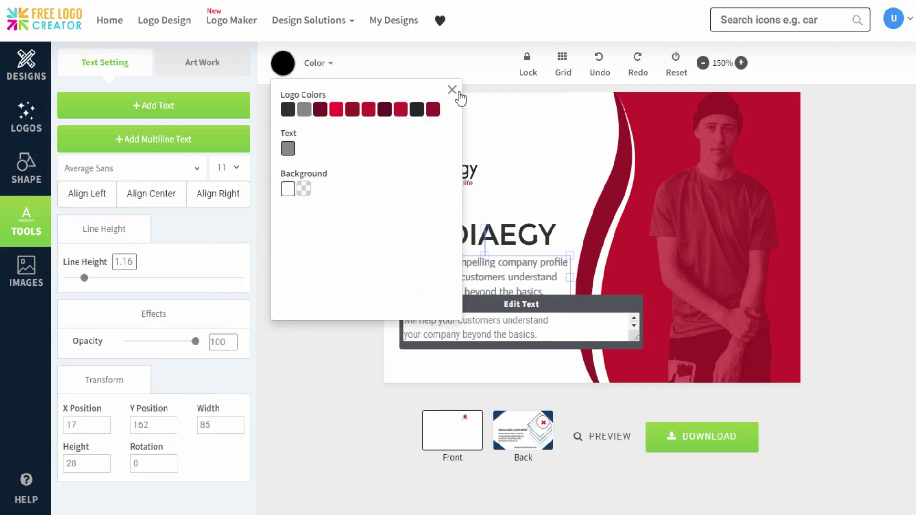
click(453, 90)
click(239, 167)
click(222, 282)
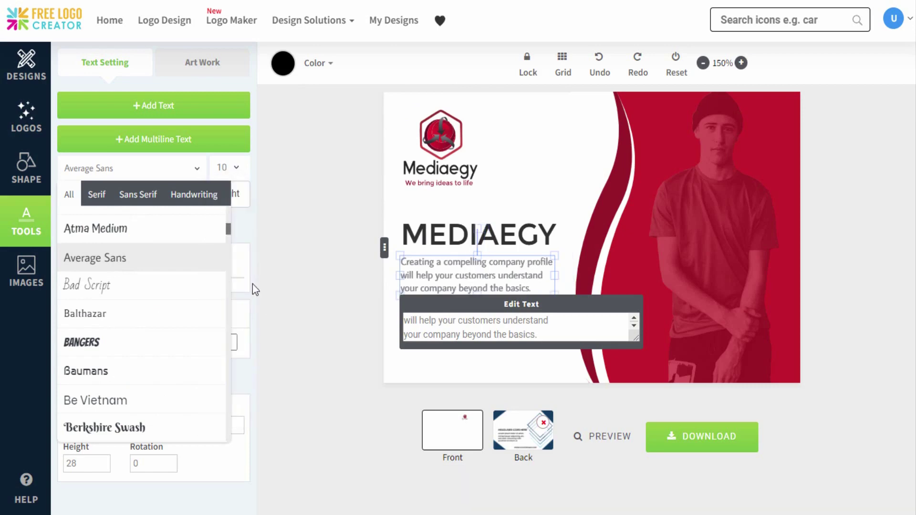
click(402, 285)
click(398, 308)
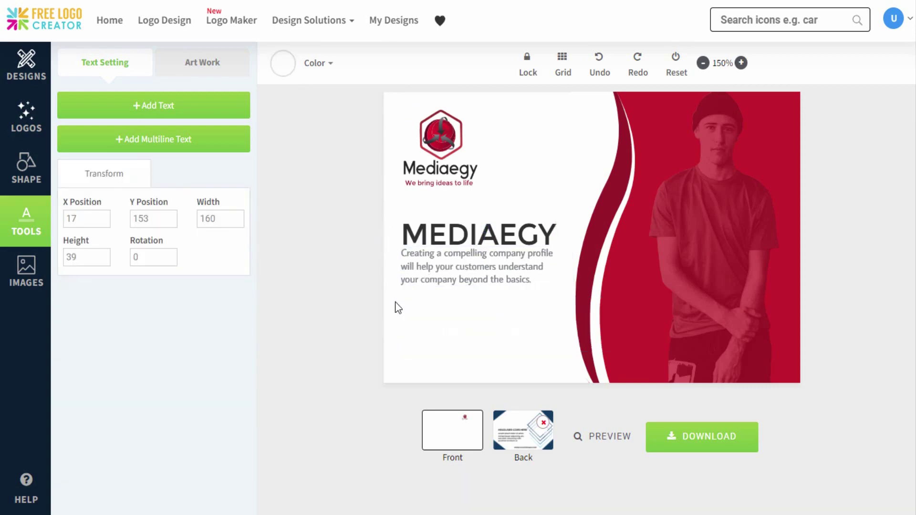
Step: Add a new single-line text box below the paragraph near the bottom-left
click(191, 105)
drag(484, 131, 438, 348)
click(191, 171)
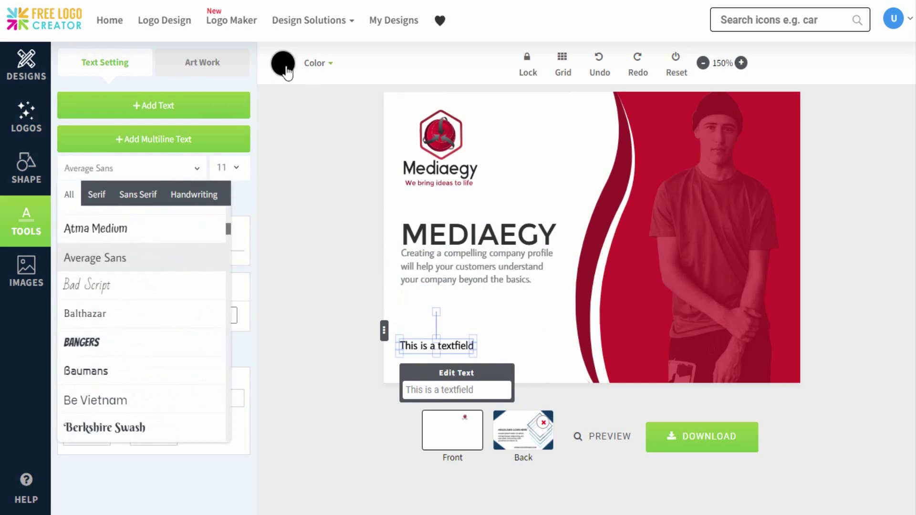
Step: Replace the new text box's placeholder with the phone number
click(285, 67)
click(453, 93)
triple_click(484, 389)
text(123.456.789)
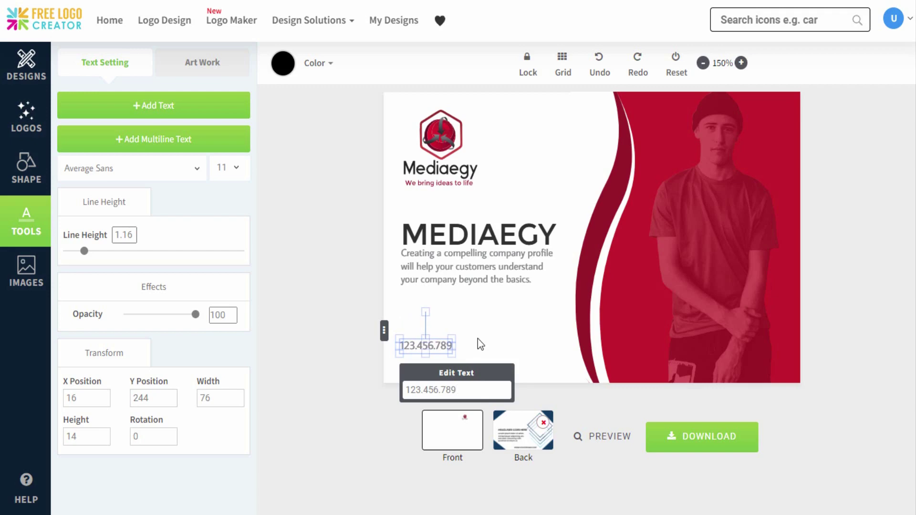
click(478, 340)
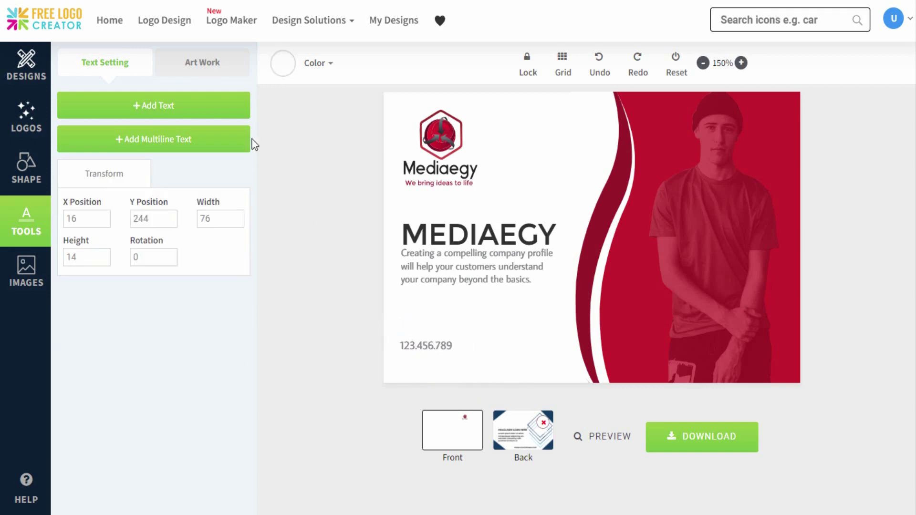
click(154, 105)
drag(472, 136, 524, 347)
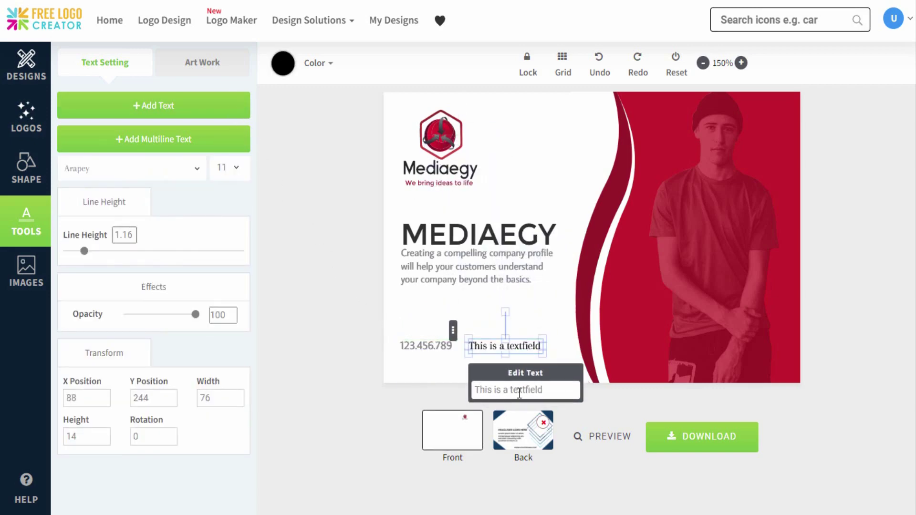
text(www.y)
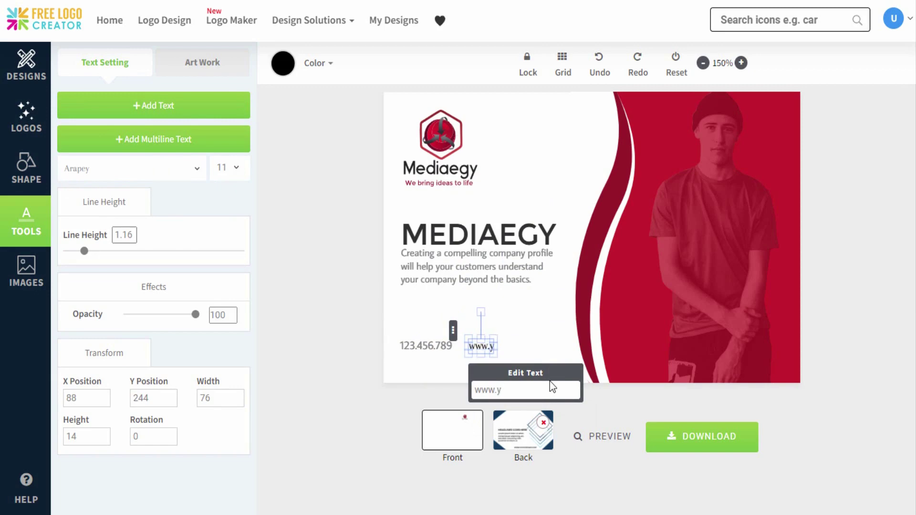
text(oursite.com)
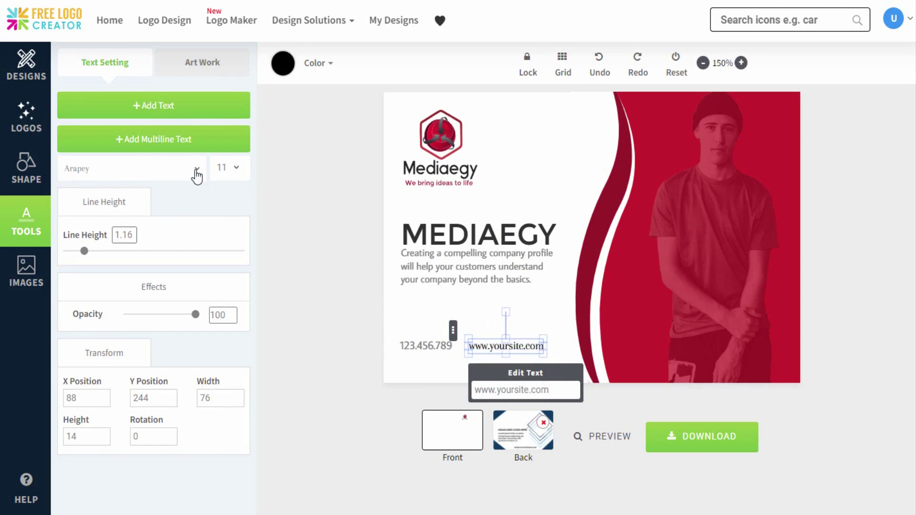
click(197, 176)
click(184, 258)
click(283, 63)
click(568, 134)
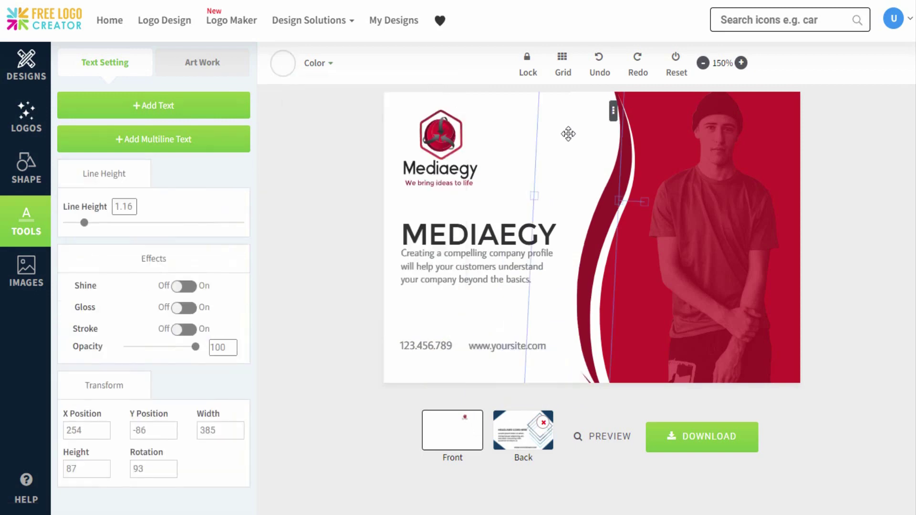
Step: Lower both contact lines to the front's bottom edge and delete the back's template design
click(501, 115)
click(507, 348)
drag(507, 349, 507, 368)
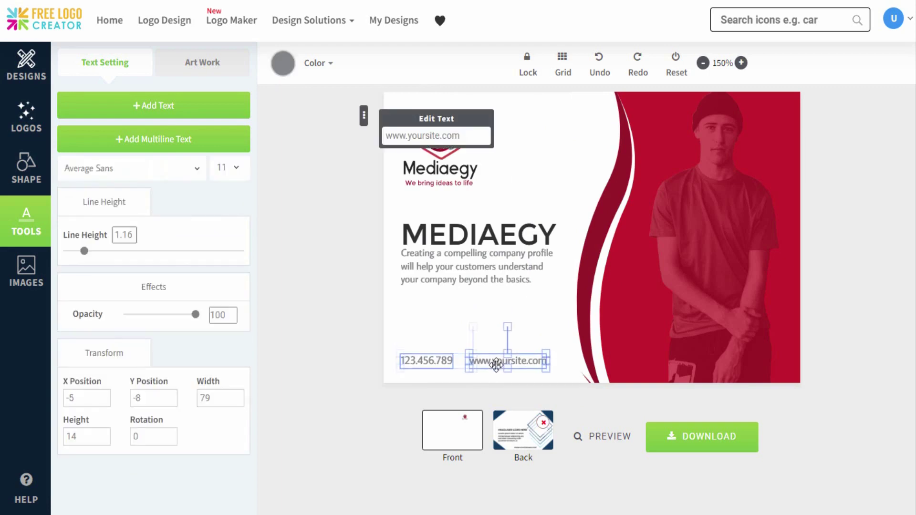
click(579, 149)
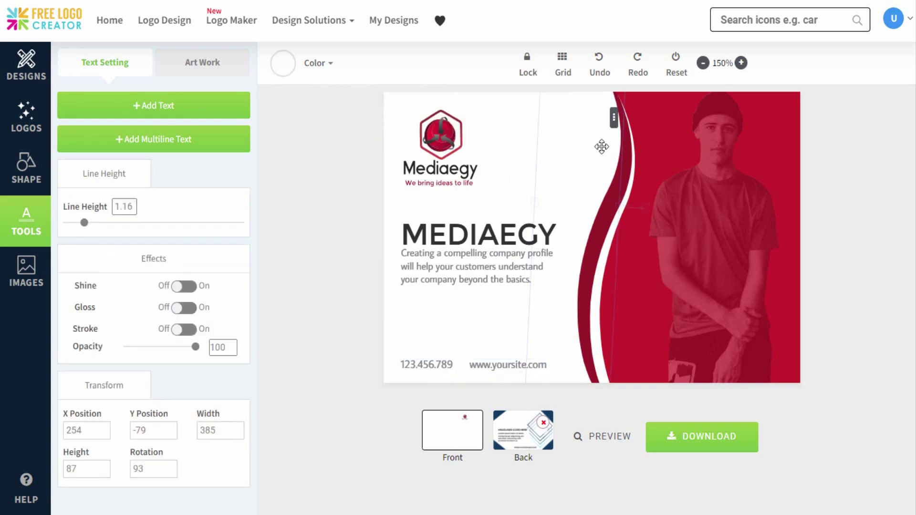
click(507, 188)
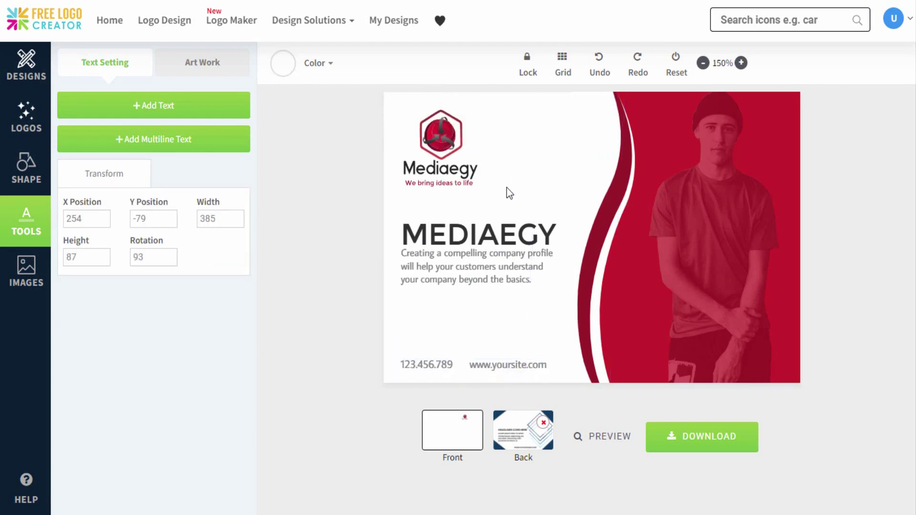
click(543, 424)
Step: On the back side, add a Basic Shapes square, enlarged and moved to the right edge
click(525, 436)
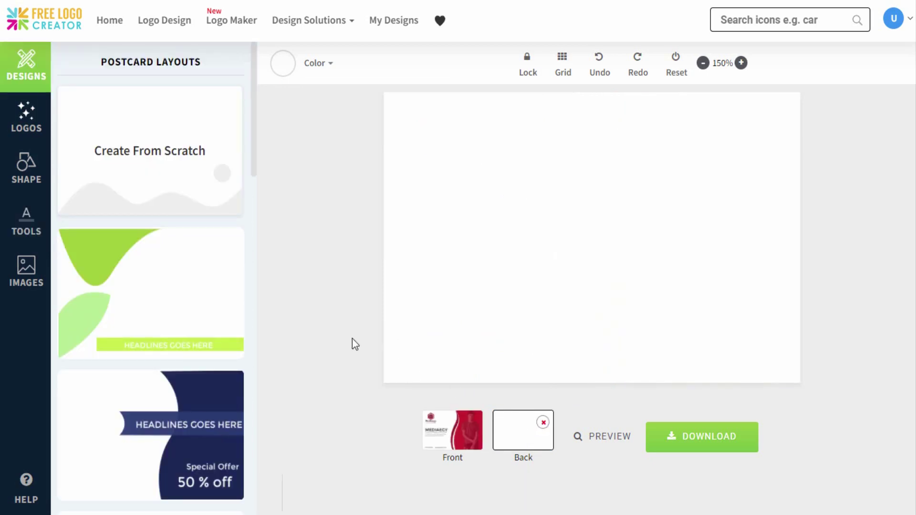
click(26, 174)
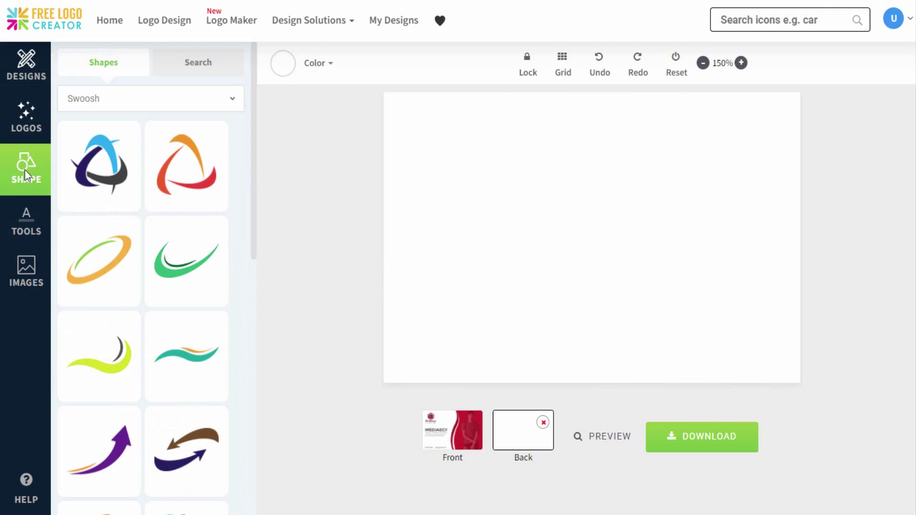
click(243, 104)
click(220, 129)
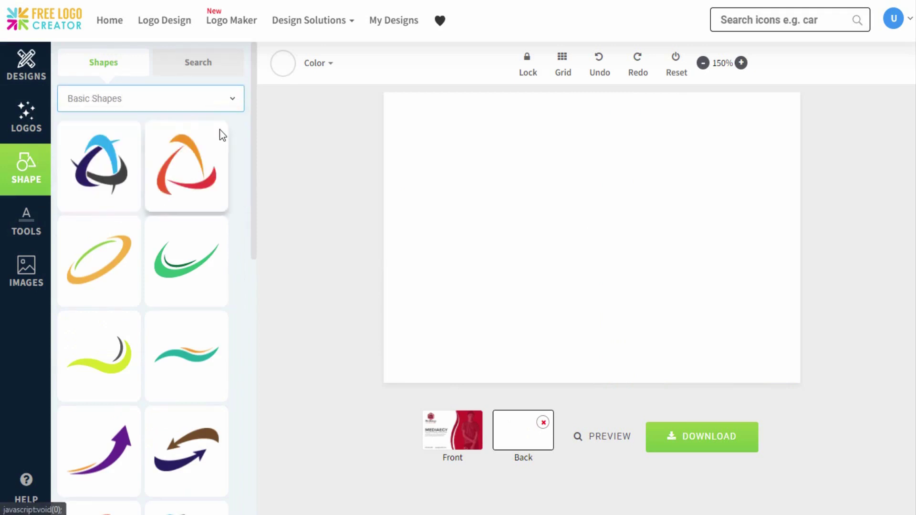
drag(250, 133, 250, 356)
click(206, 364)
click(518, 242)
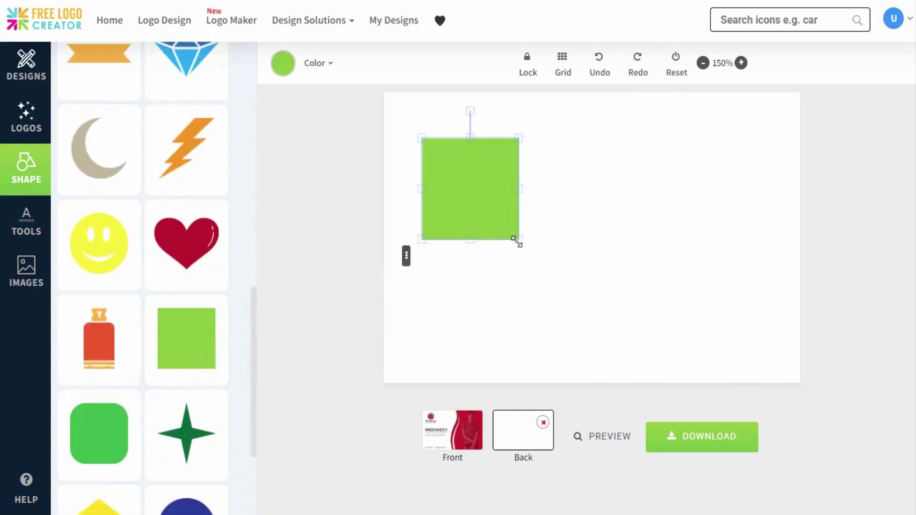
drag(517, 239, 660, 382)
drag(542, 328, 744, 383)
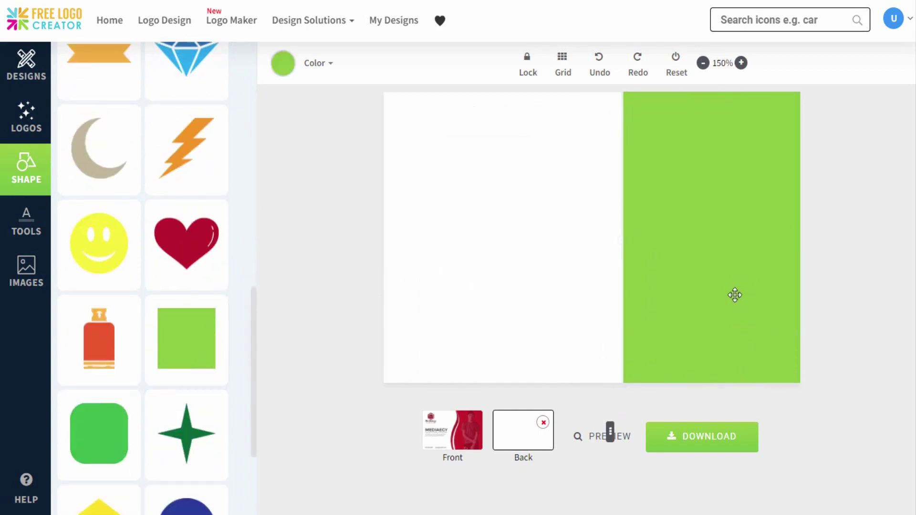
Step: Colour the back's rectangle crimson
click(288, 73)
click(401, 110)
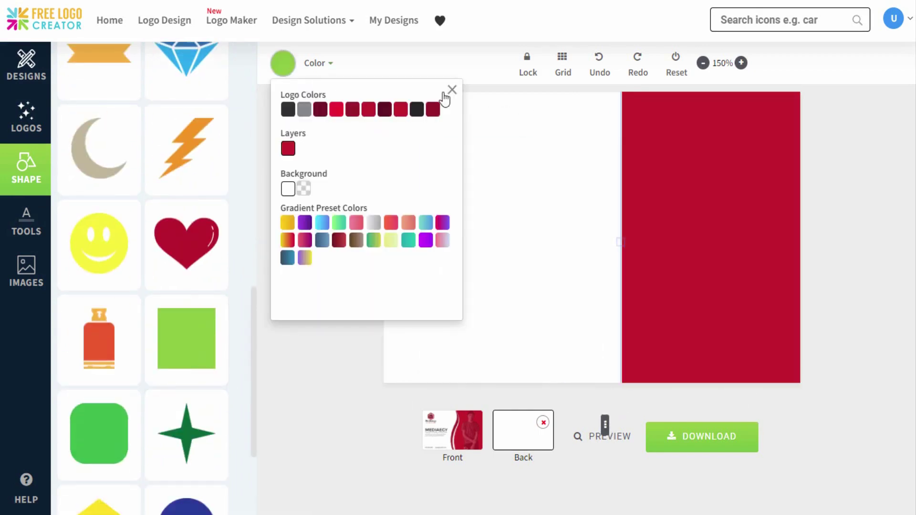
click(452, 90)
drag(254, 316, 250, 61)
click(234, 96)
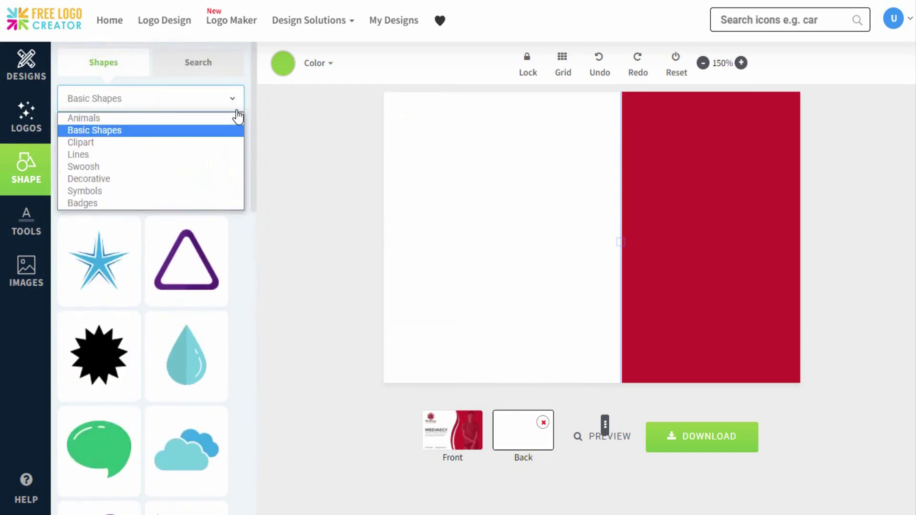
click(239, 167)
scroll(239, 168, down, 8)
Step: Add a red swoosh to the back, rotate it 90°, move it right and make it very light grey
scroll(115, 464, down, 4)
click(115, 464)
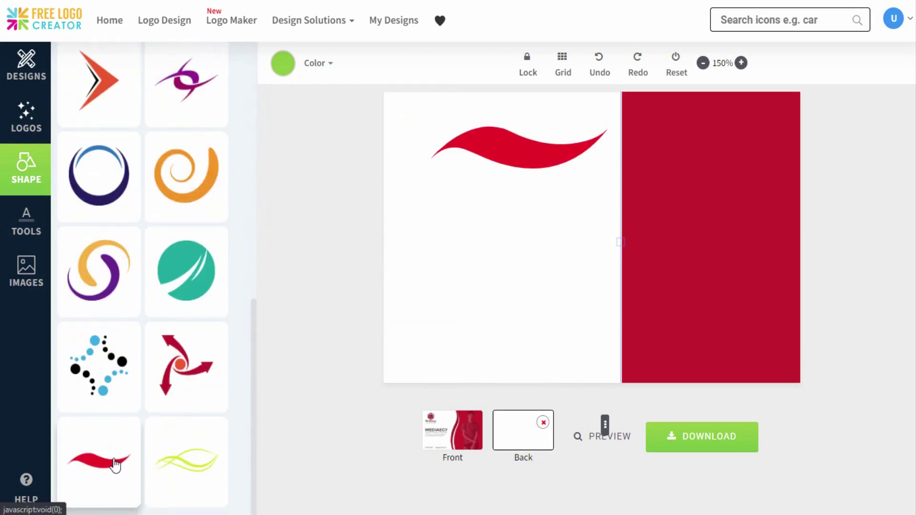
click(499, 156)
click(27, 222)
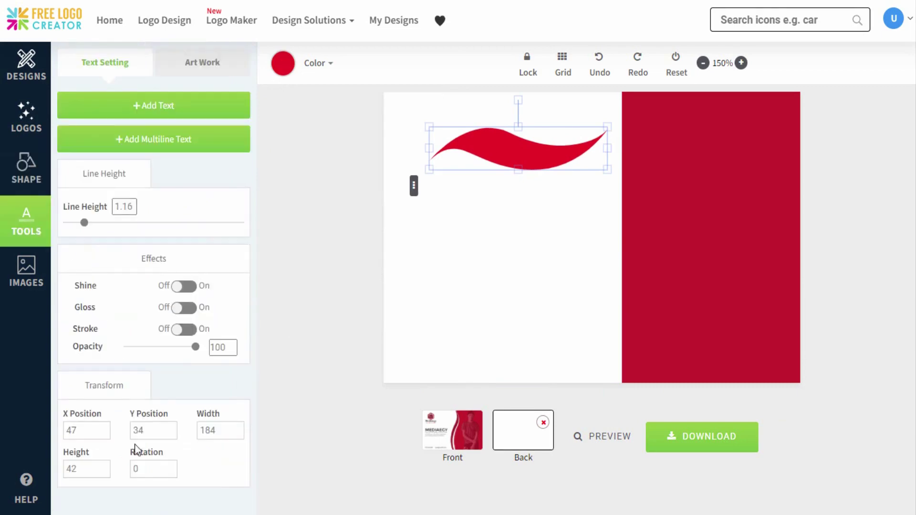
text(90)
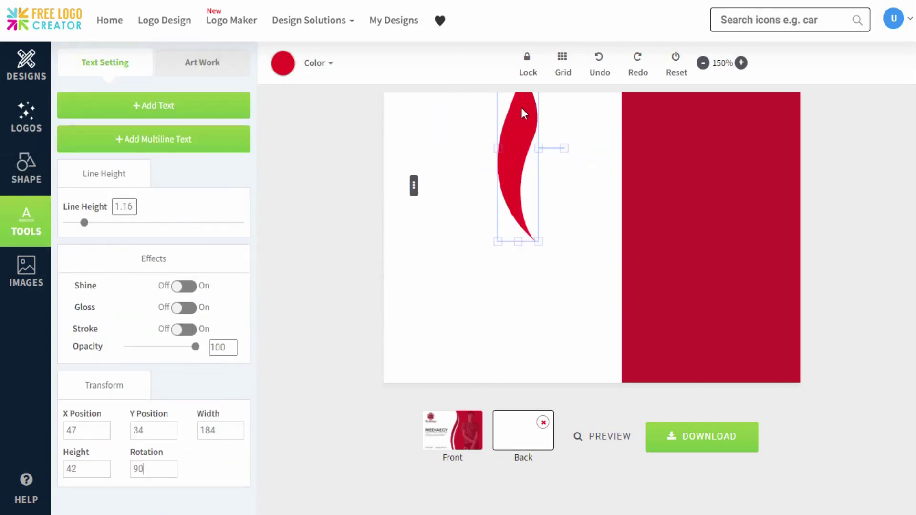
click(517, 127)
click(517, 127)
drag(550, 229, 667, 175)
click(283, 63)
click(288, 148)
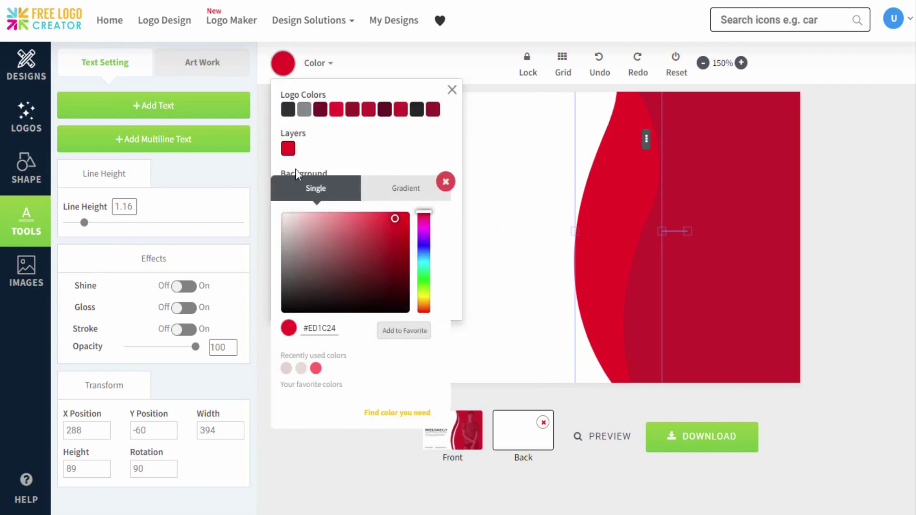
drag(284, 216, 270, 215)
click(452, 98)
click(446, 122)
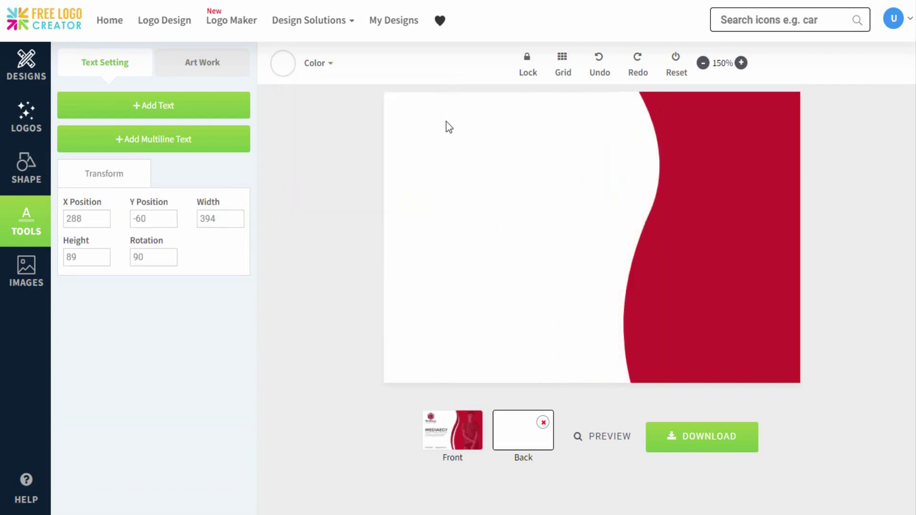
Step: Add another swoosh rotated 93°, enlarged about double beside the red panel, coloured dark red
click(29, 177)
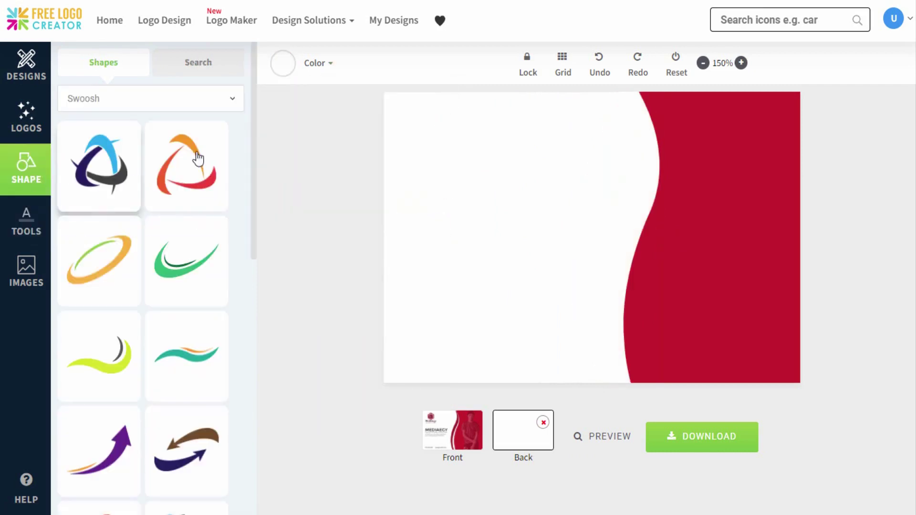
drag(253, 172, 253, 451)
click(123, 465)
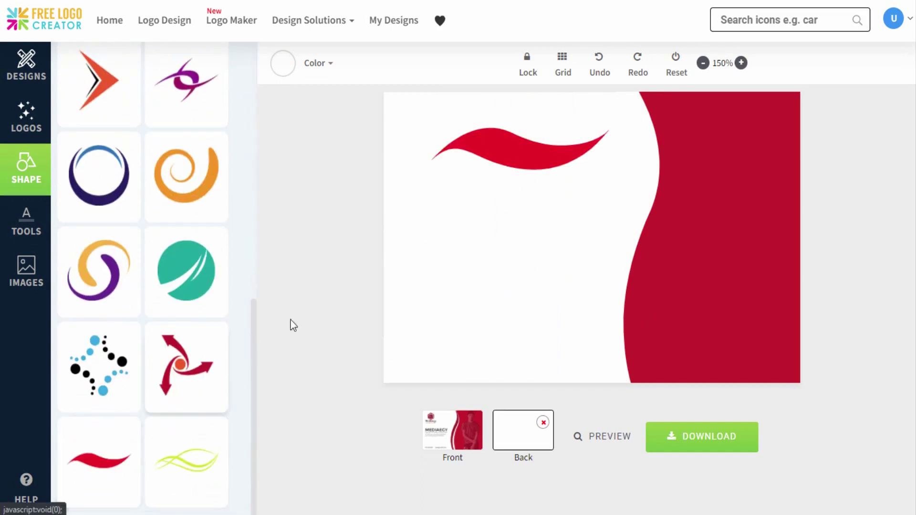
click(486, 153)
click(28, 234)
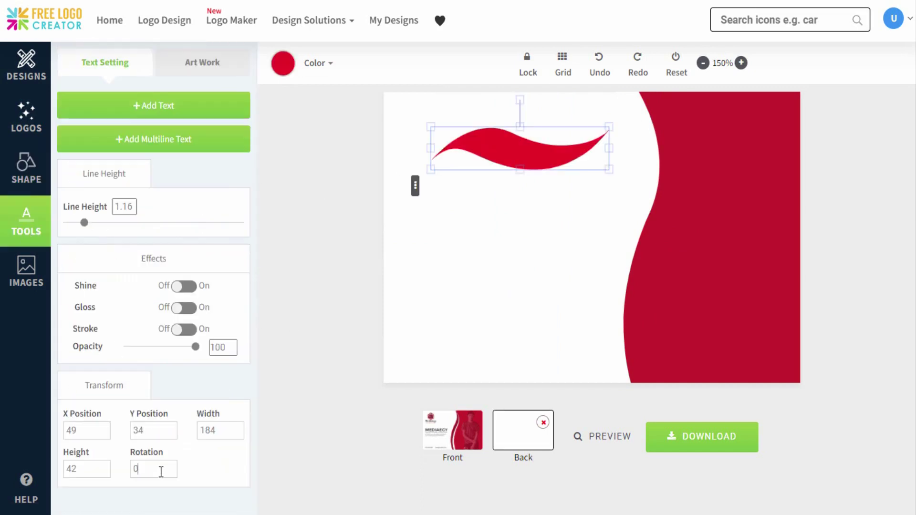
text(93)
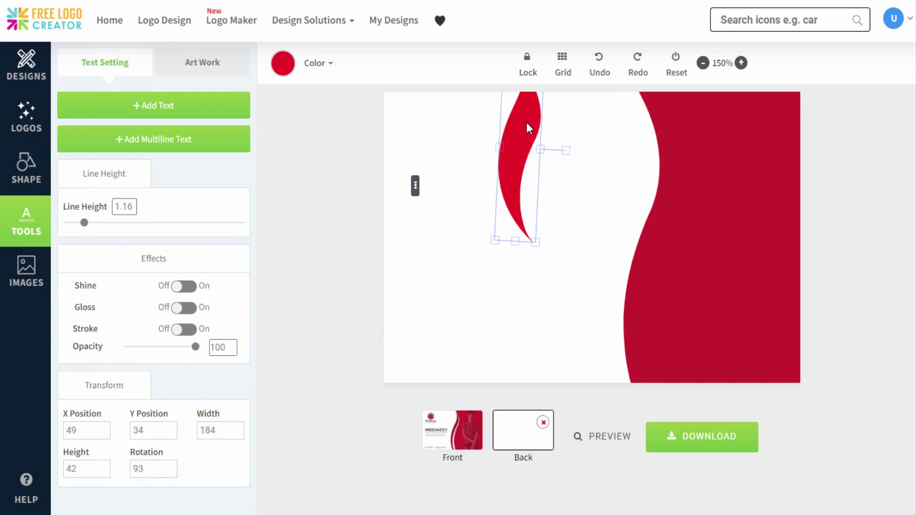
drag(535, 242, 571, 308)
drag(525, 268, 592, 228)
click(286, 70)
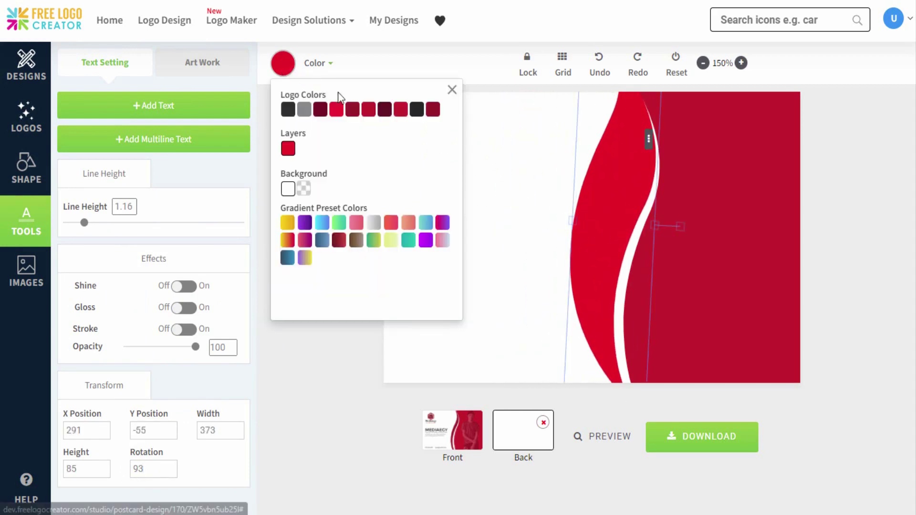
click(352, 112)
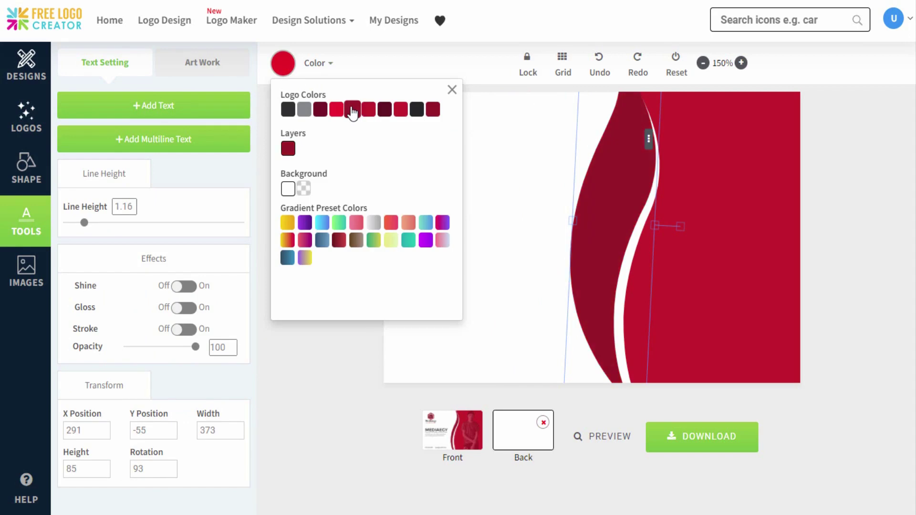
click(452, 90)
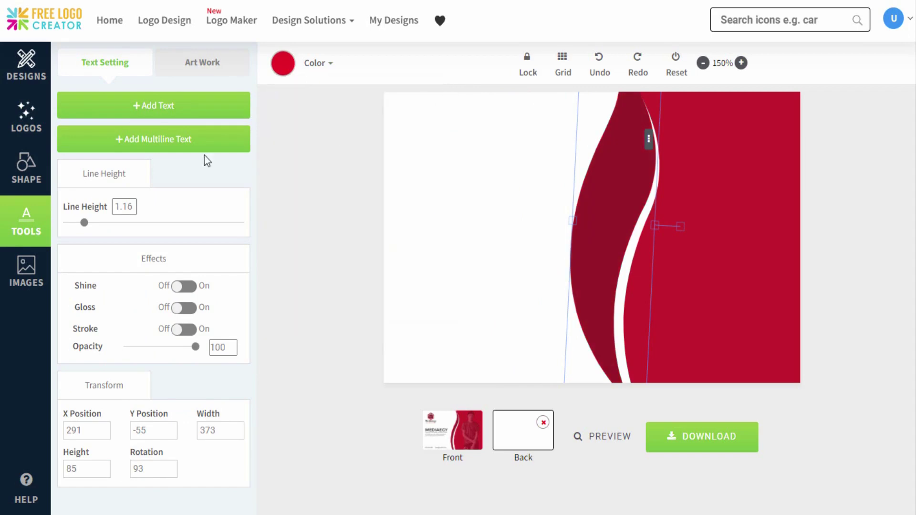
click(26, 170)
scroll(143, 311, down, 8)
Step: Add a red wave rotated 93°, enlarge it along the big wave, and colour it white (#FFFFFF)
click(98, 460)
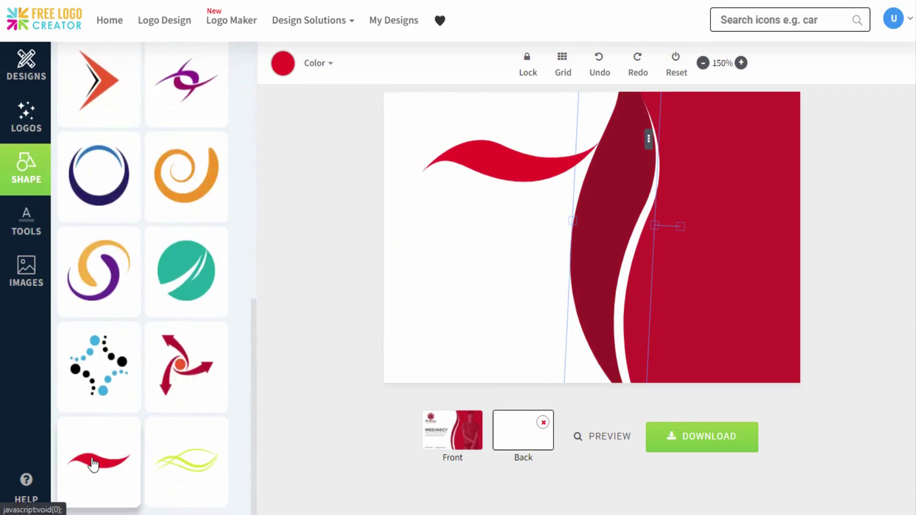
click(493, 162)
click(27, 222)
text(93)
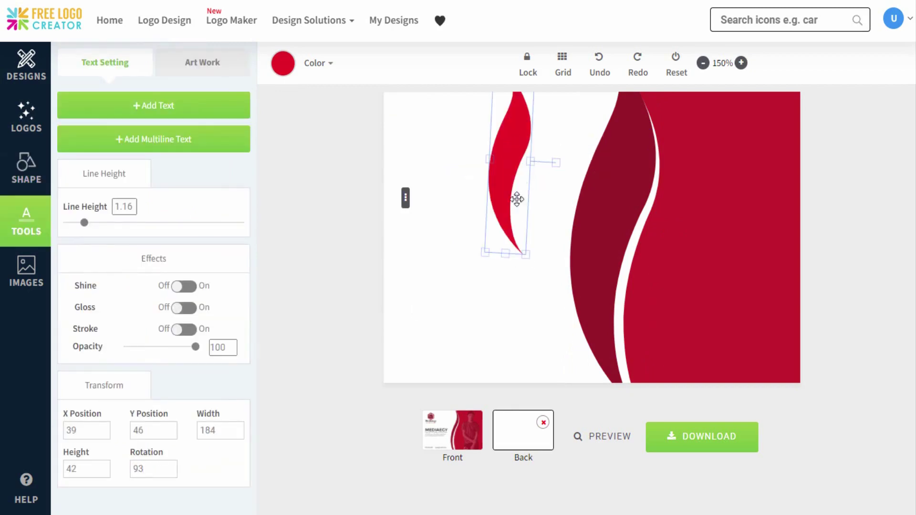
drag(526, 254, 597, 225)
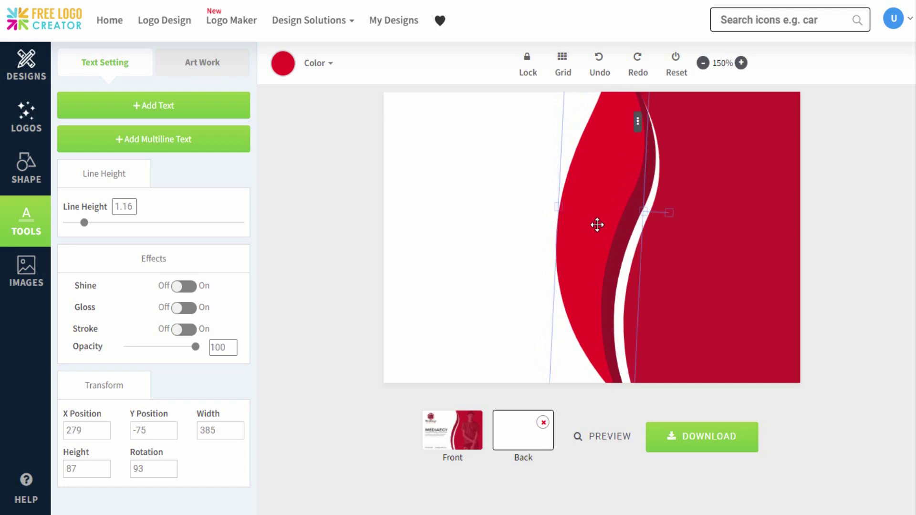
click(286, 65)
click(288, 148)
drag(291, 213, 276, 192)
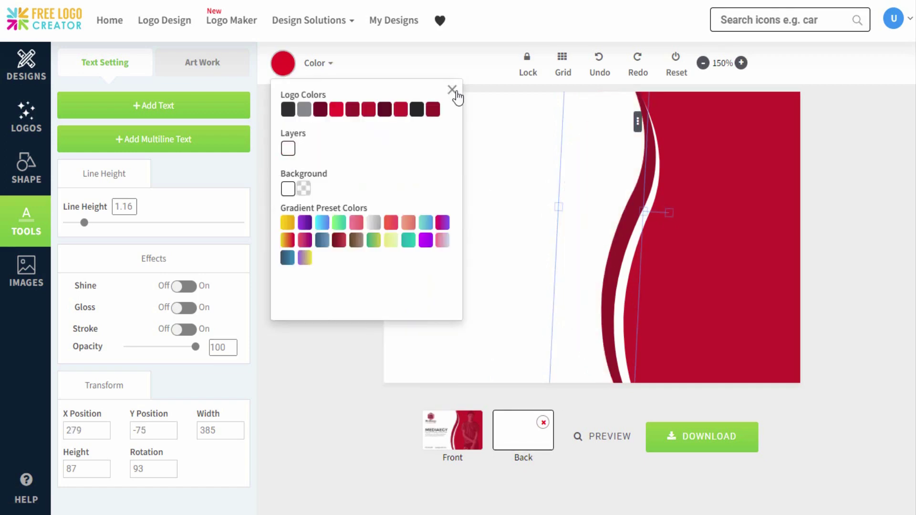
click(452, 90)
click(27, 272)
Step: Place the man's photo, enlarge it over the red area, and fade it to 19% opacity
click(99, 319)
drag(549, 332, 597, 399)
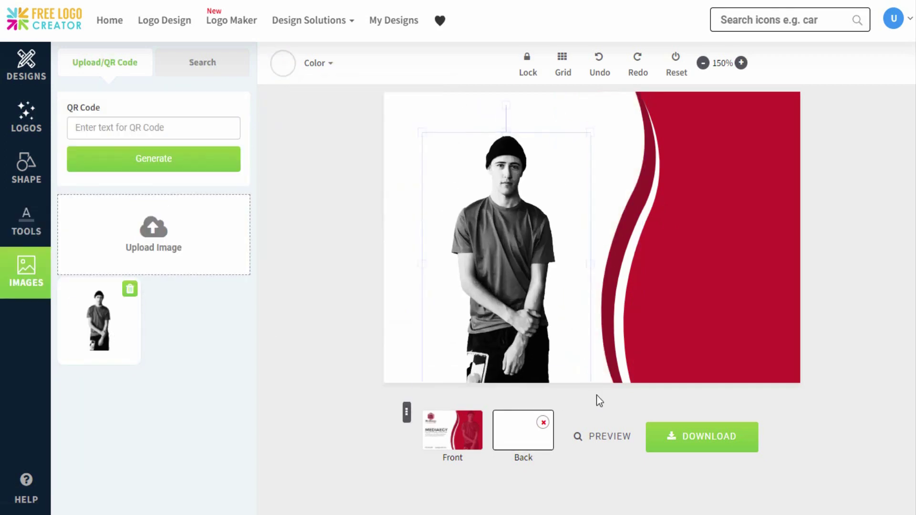
drag(516, 257, 740, 292)
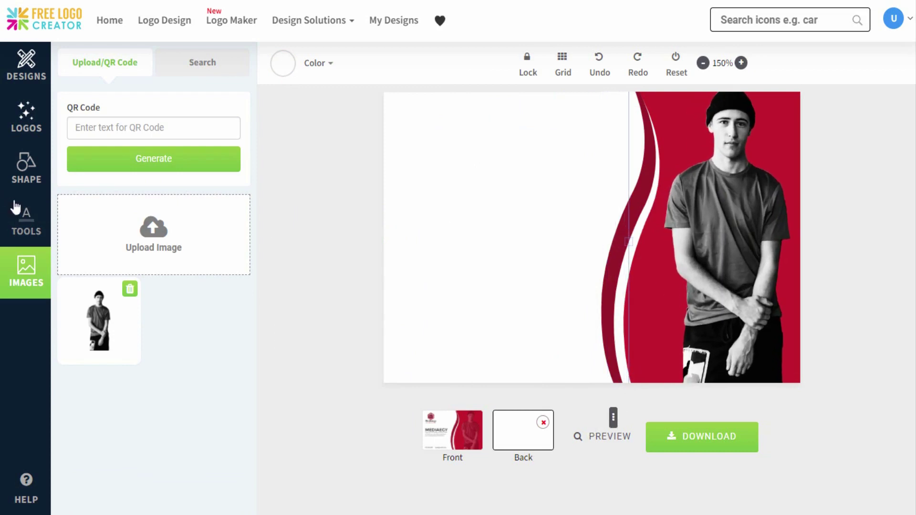
click(15, 207)
drag(194, 286, 142, 288)
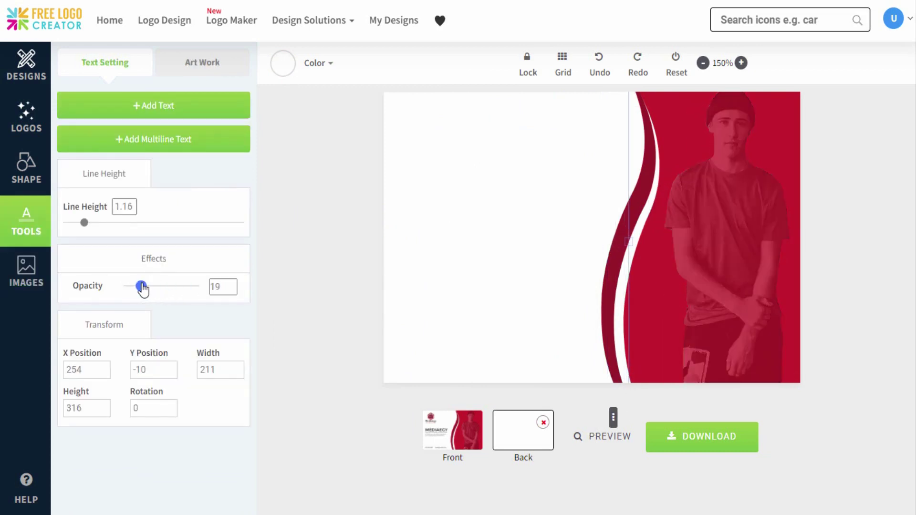
click(42, 287)
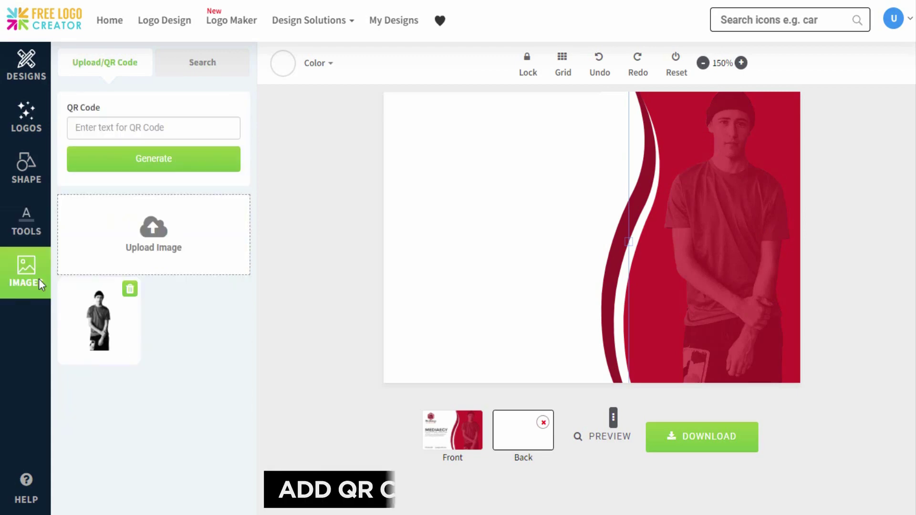
click(100, 127)
text(www.freelogocreator.co)
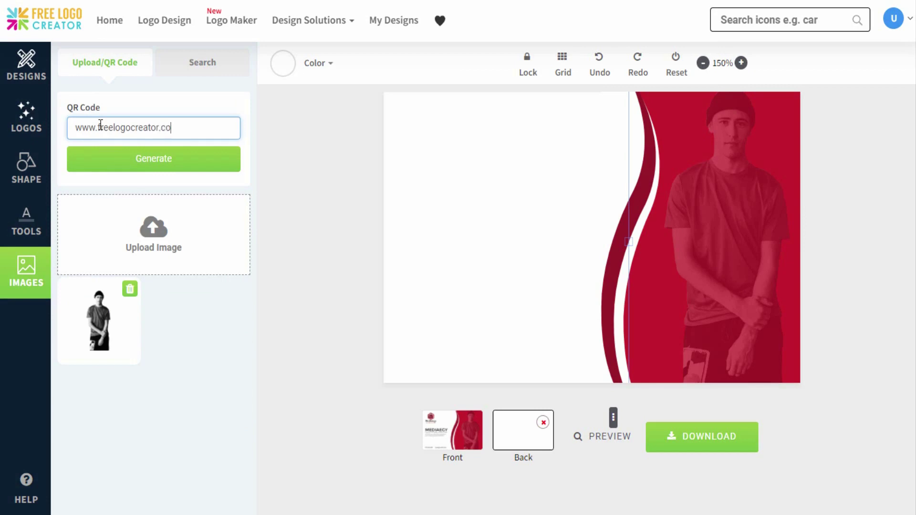
text(m)
click(125, 157)
drag(455, 164, 469, 345)
click(27, 221)
click(153, 139)
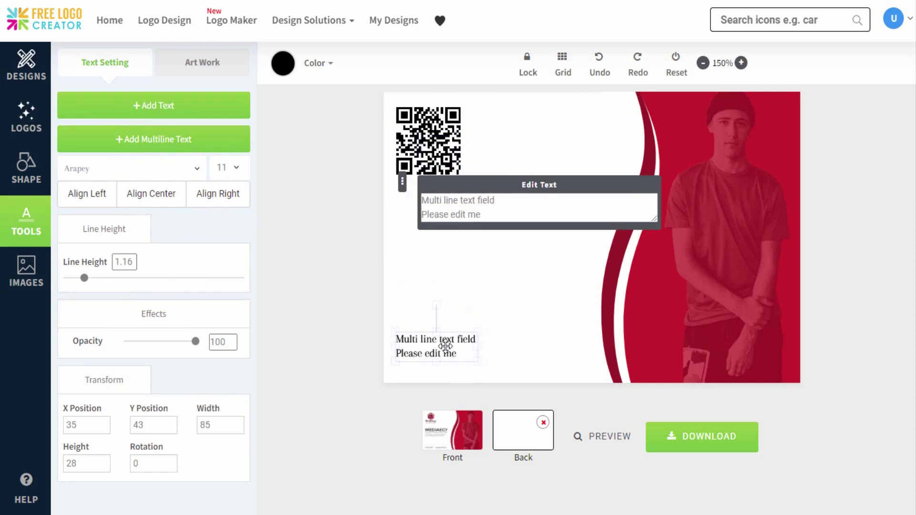
Step: Replace the placeholder with the pasted address in grey Average Sans, nudged slightly lower
key(ctrl+a)
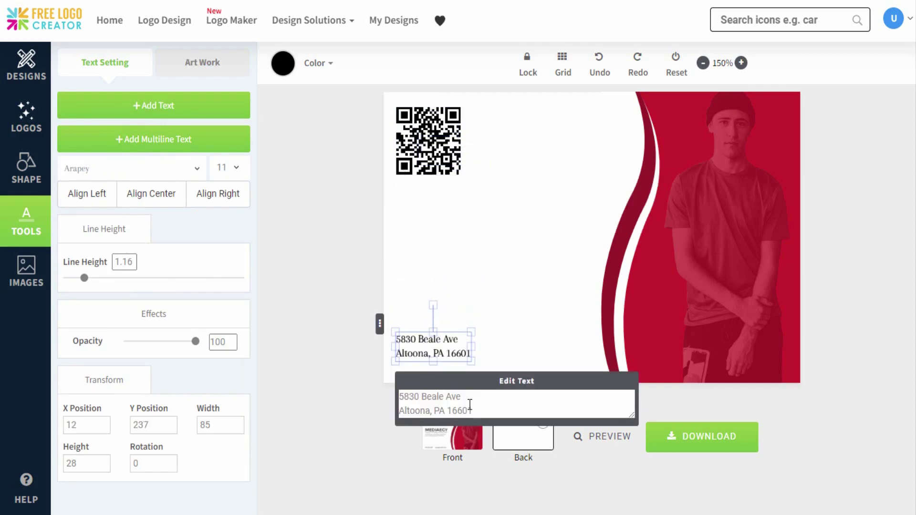
click(131, 168)
click(172, 267)
click(283, 63)
click(292, 108)
click(451, 92)
click(460, 327)
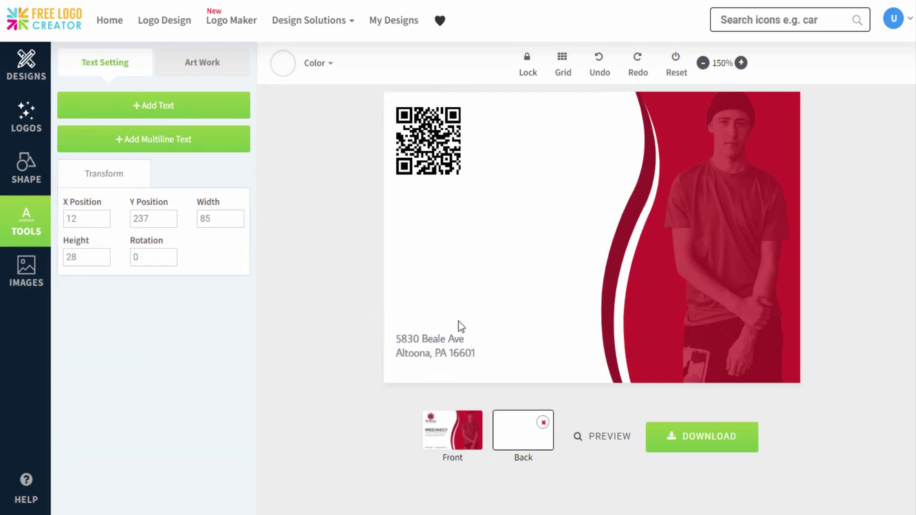
drag(460, 327, 459, 331)
click(473, 326)
Step: Add a second two-line text with the website and support e-mail in Average Sans, aligned along the bottom
click(198, 143)
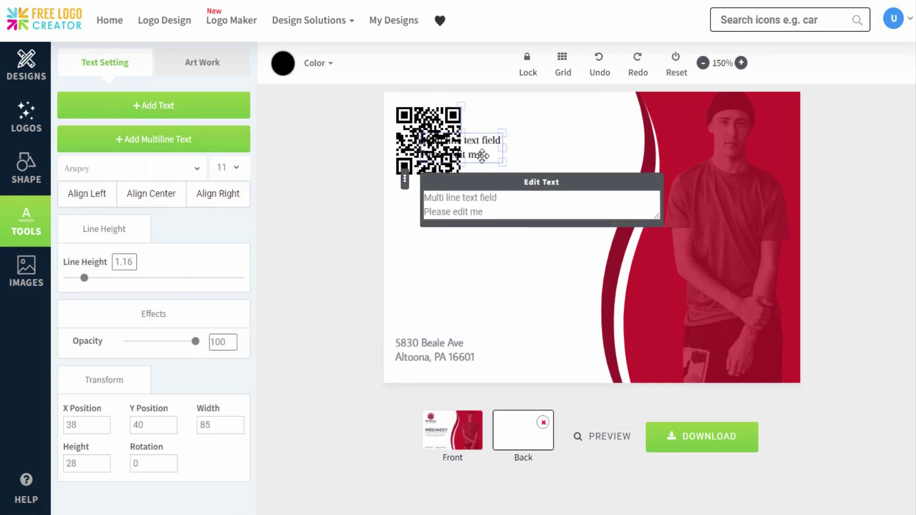
drag(482, 156, 545, 341)
key(ctrl+a)
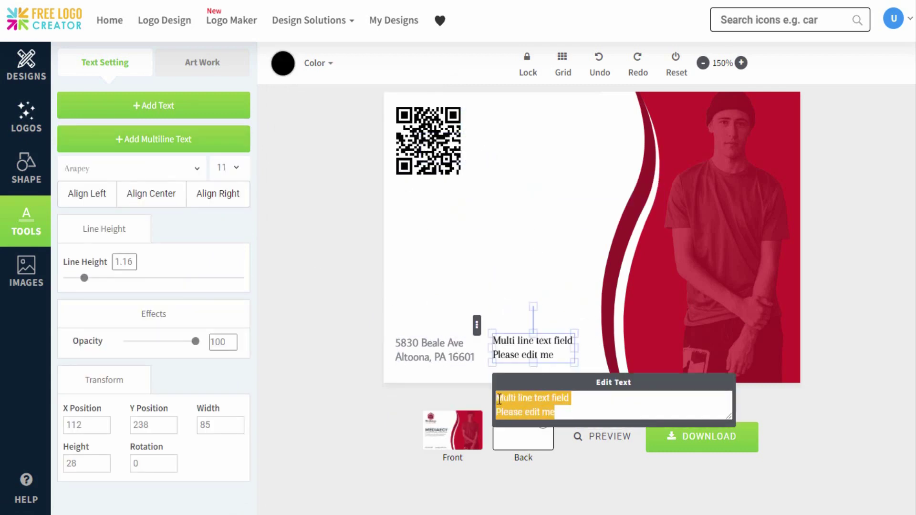
key(ctrl+v)
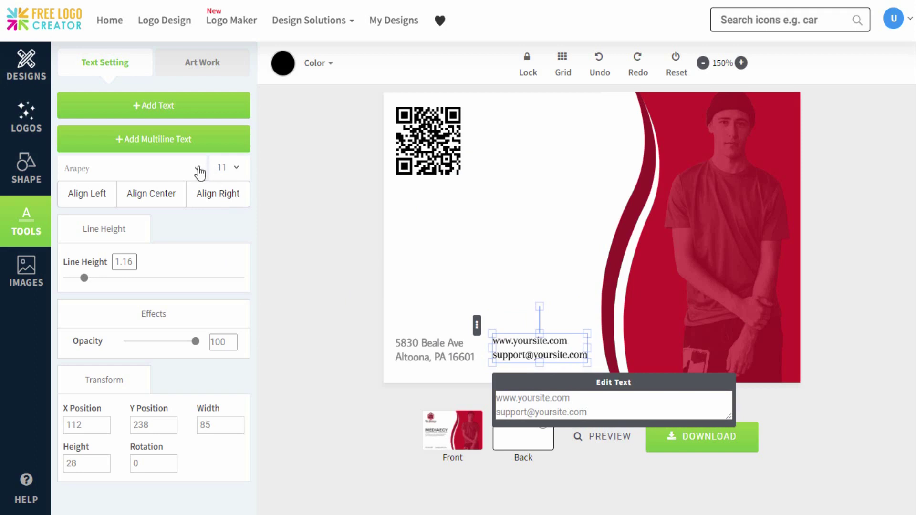
click(200, 173)
click(184, 257)
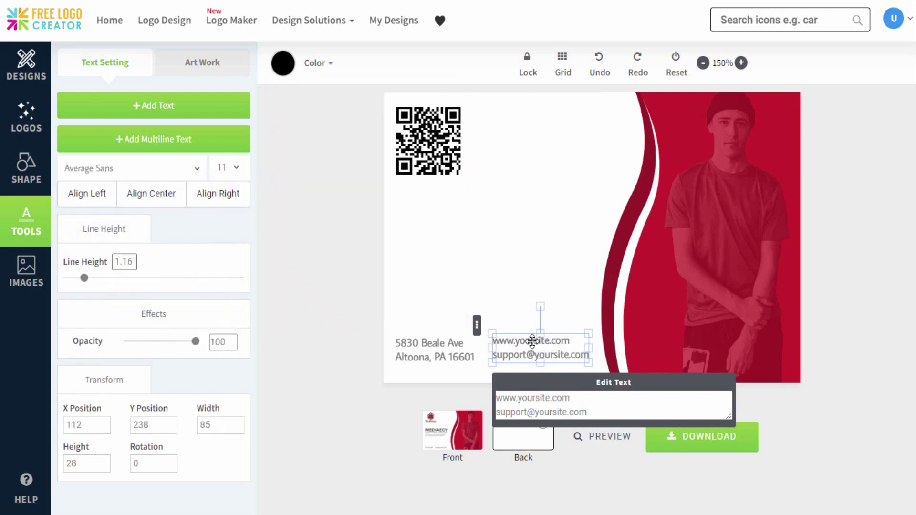
drag(533, 341, 529, 352)
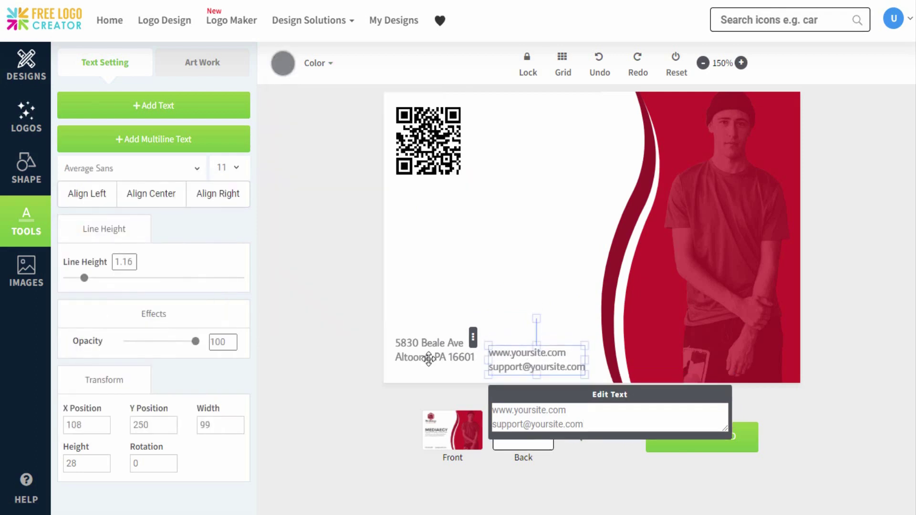
drag(427, 360, 431, 370)
click(516, 333)
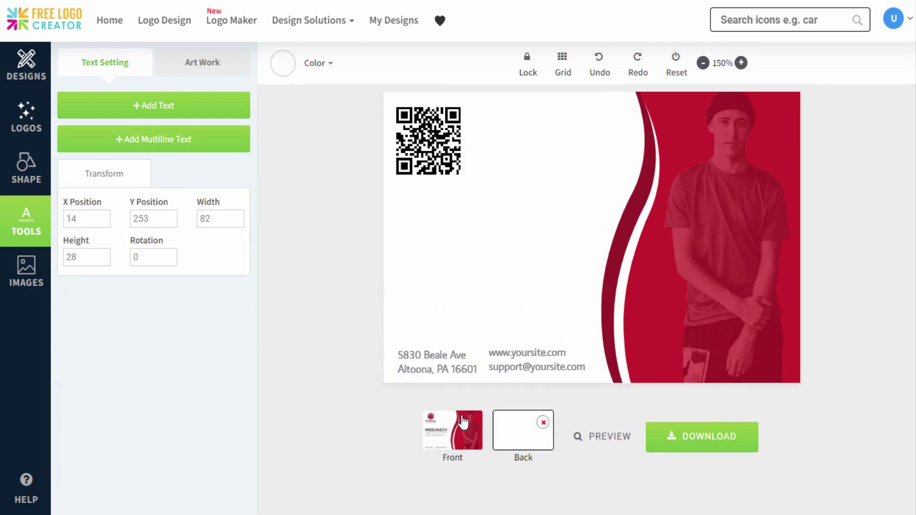
Step: Review the front and back sides, then download the finished postcard
click(458, 433)
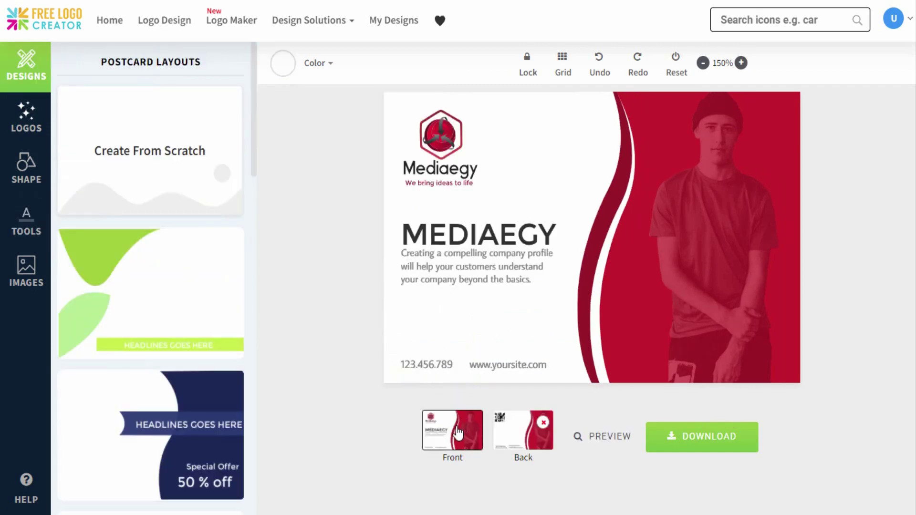
click(517, 433)
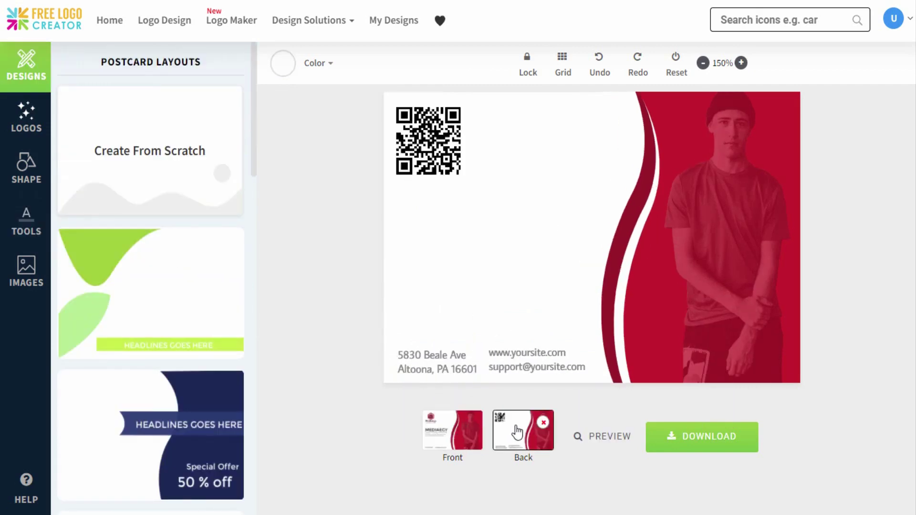
click(689, 438)
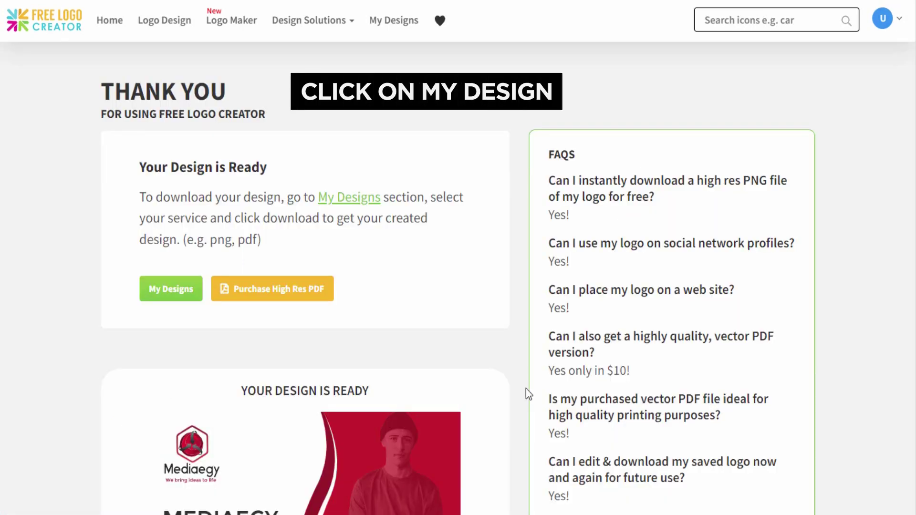
Step: In My Designs, open the POSTCARD category and take a free download of the postcard
click(184, 294)
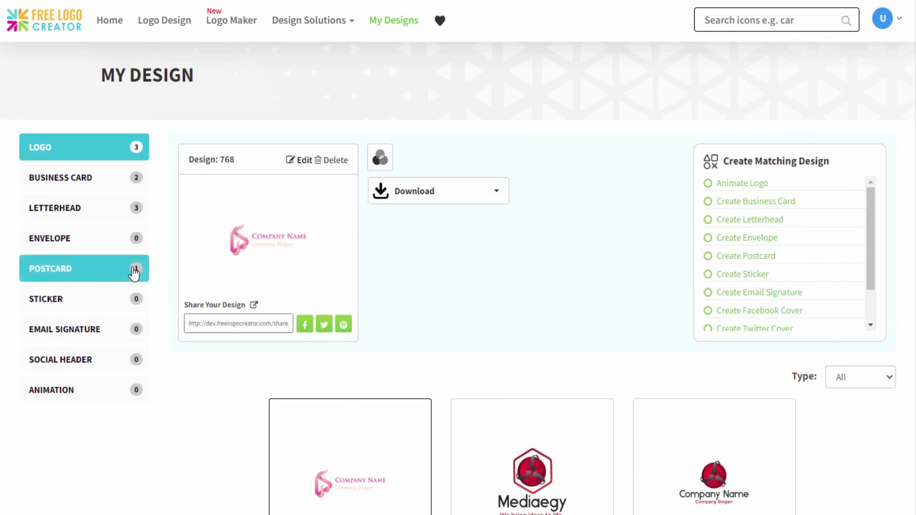
click(134, 270)
click(475, 198)
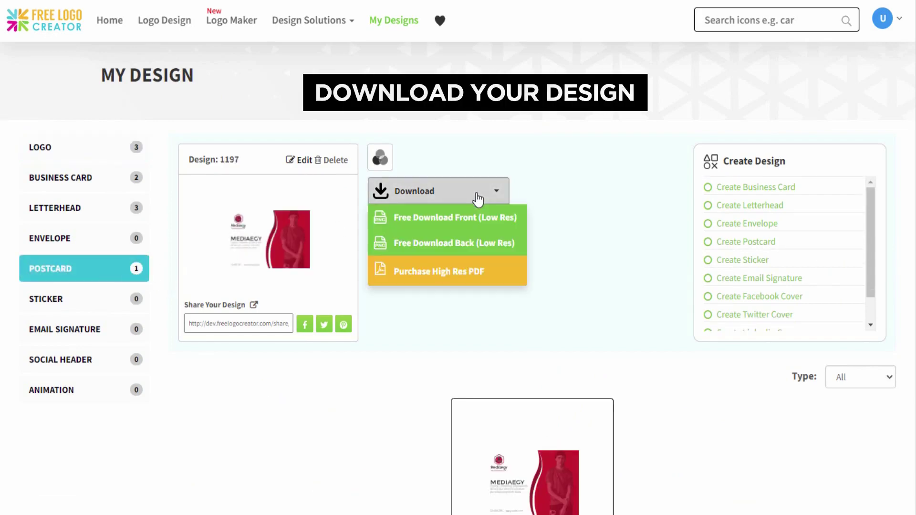
click(480, 221)
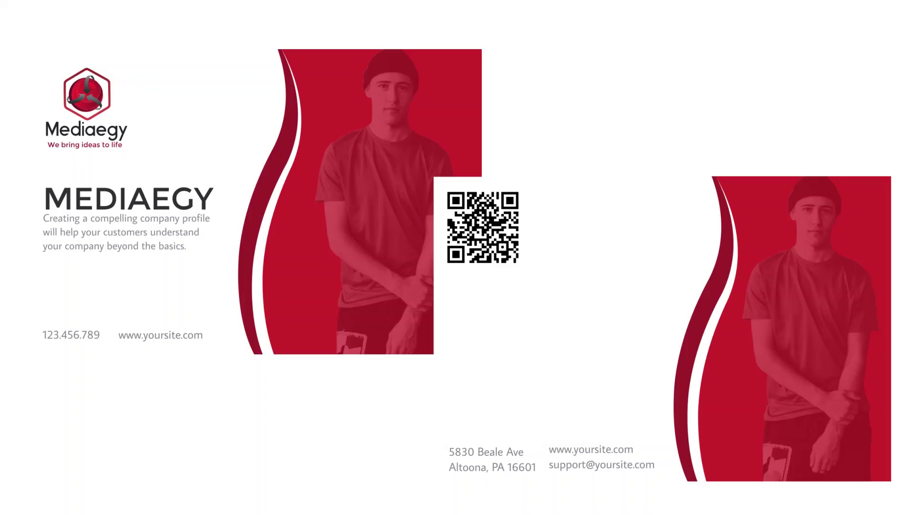